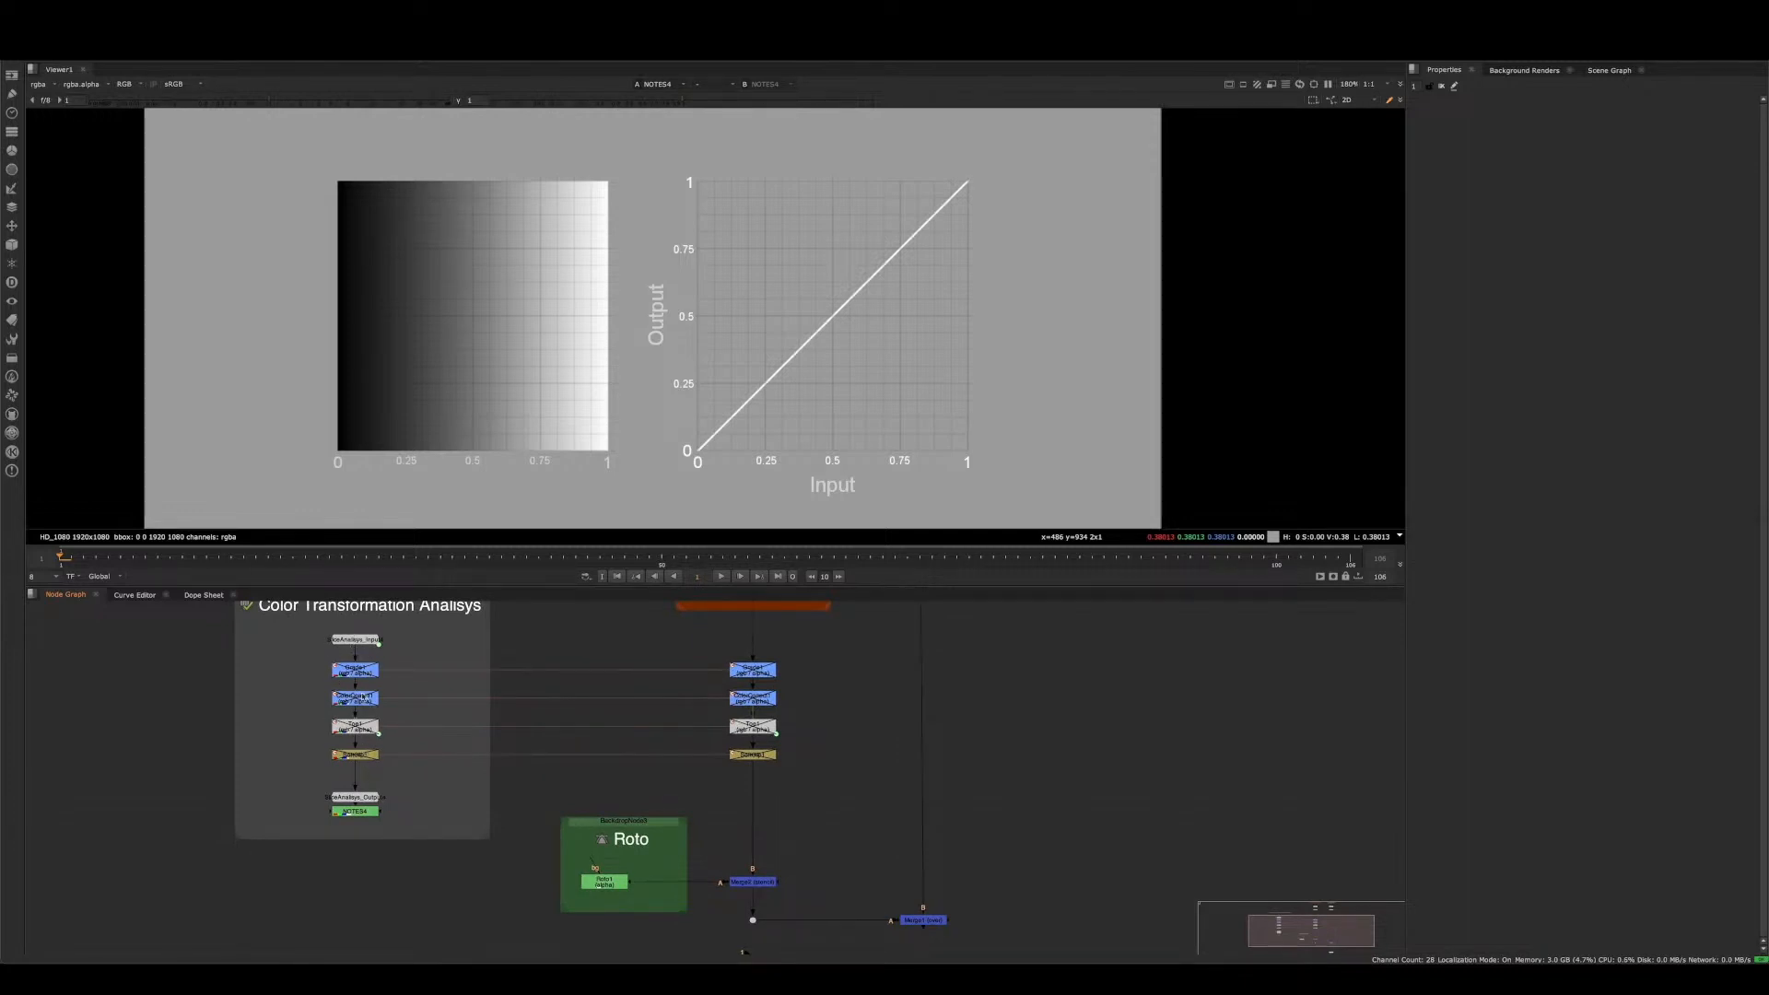
# - Display the final merge of the CG and Scan branches in the viewer and frame the composite
pyautogui.scroll(-3, 761, 693)
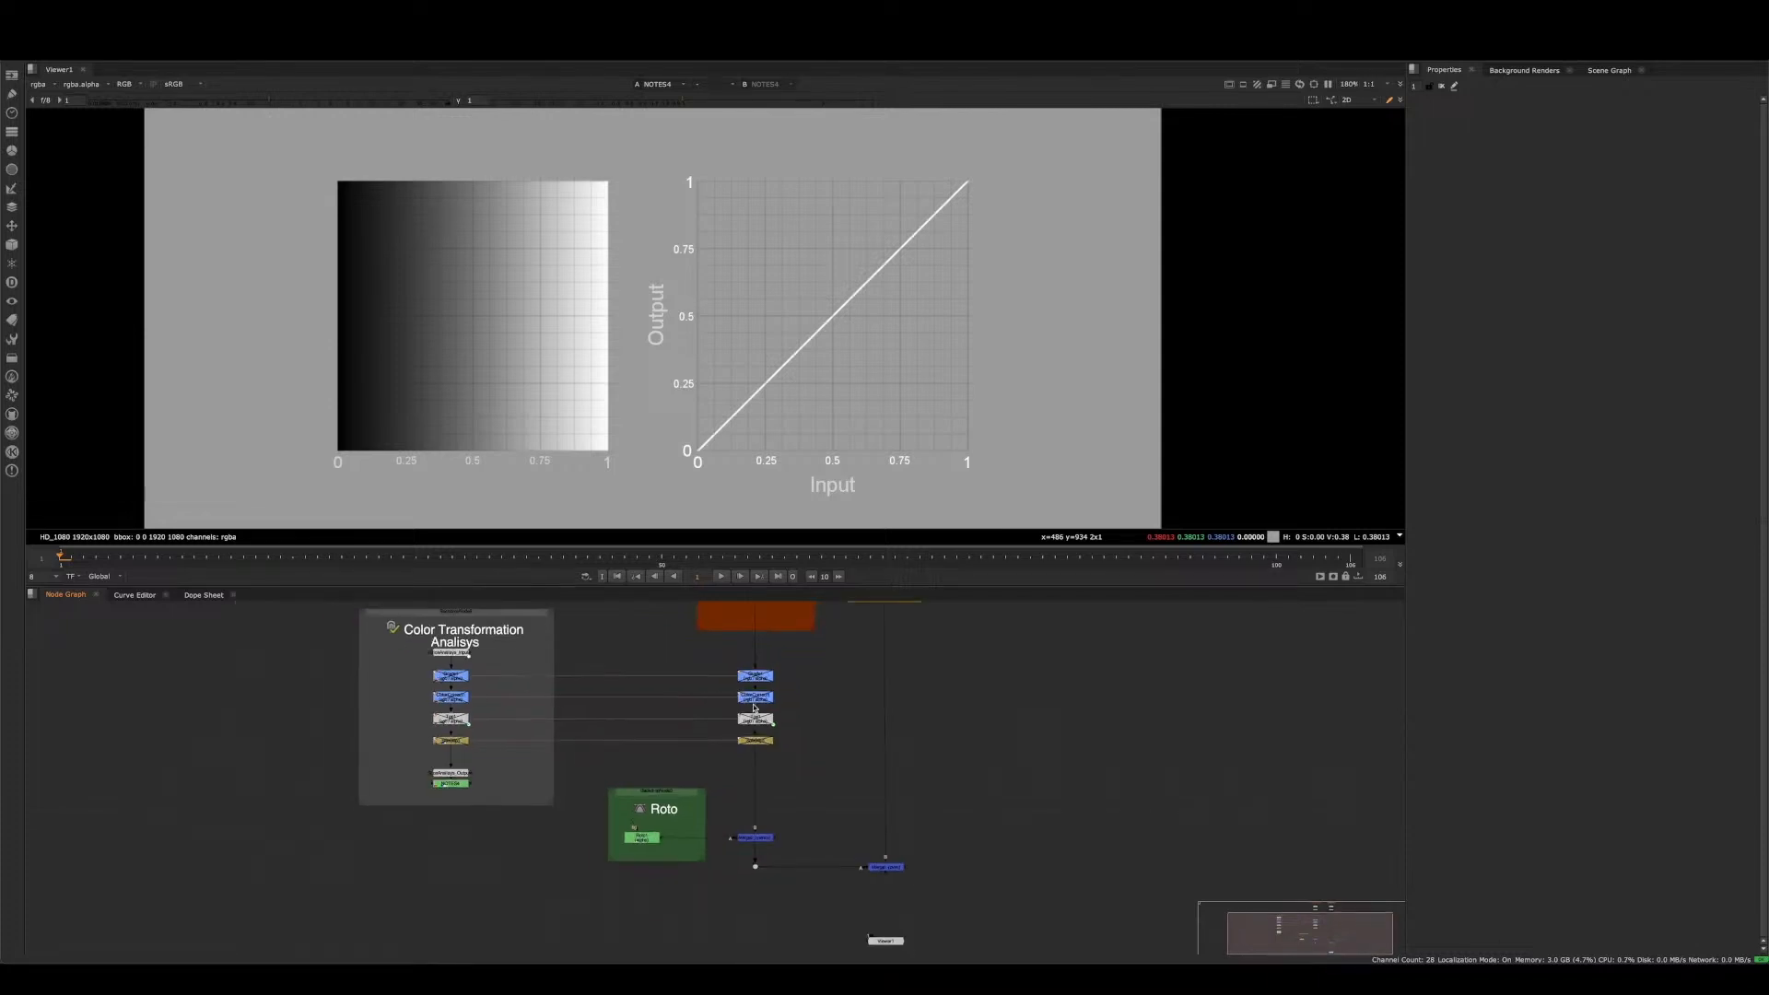
pyautogui.moveTo(801, 672); pyautogui.dragTo(715, 728, button='middle')
pyautogui.scroll(-2, 717, 728)
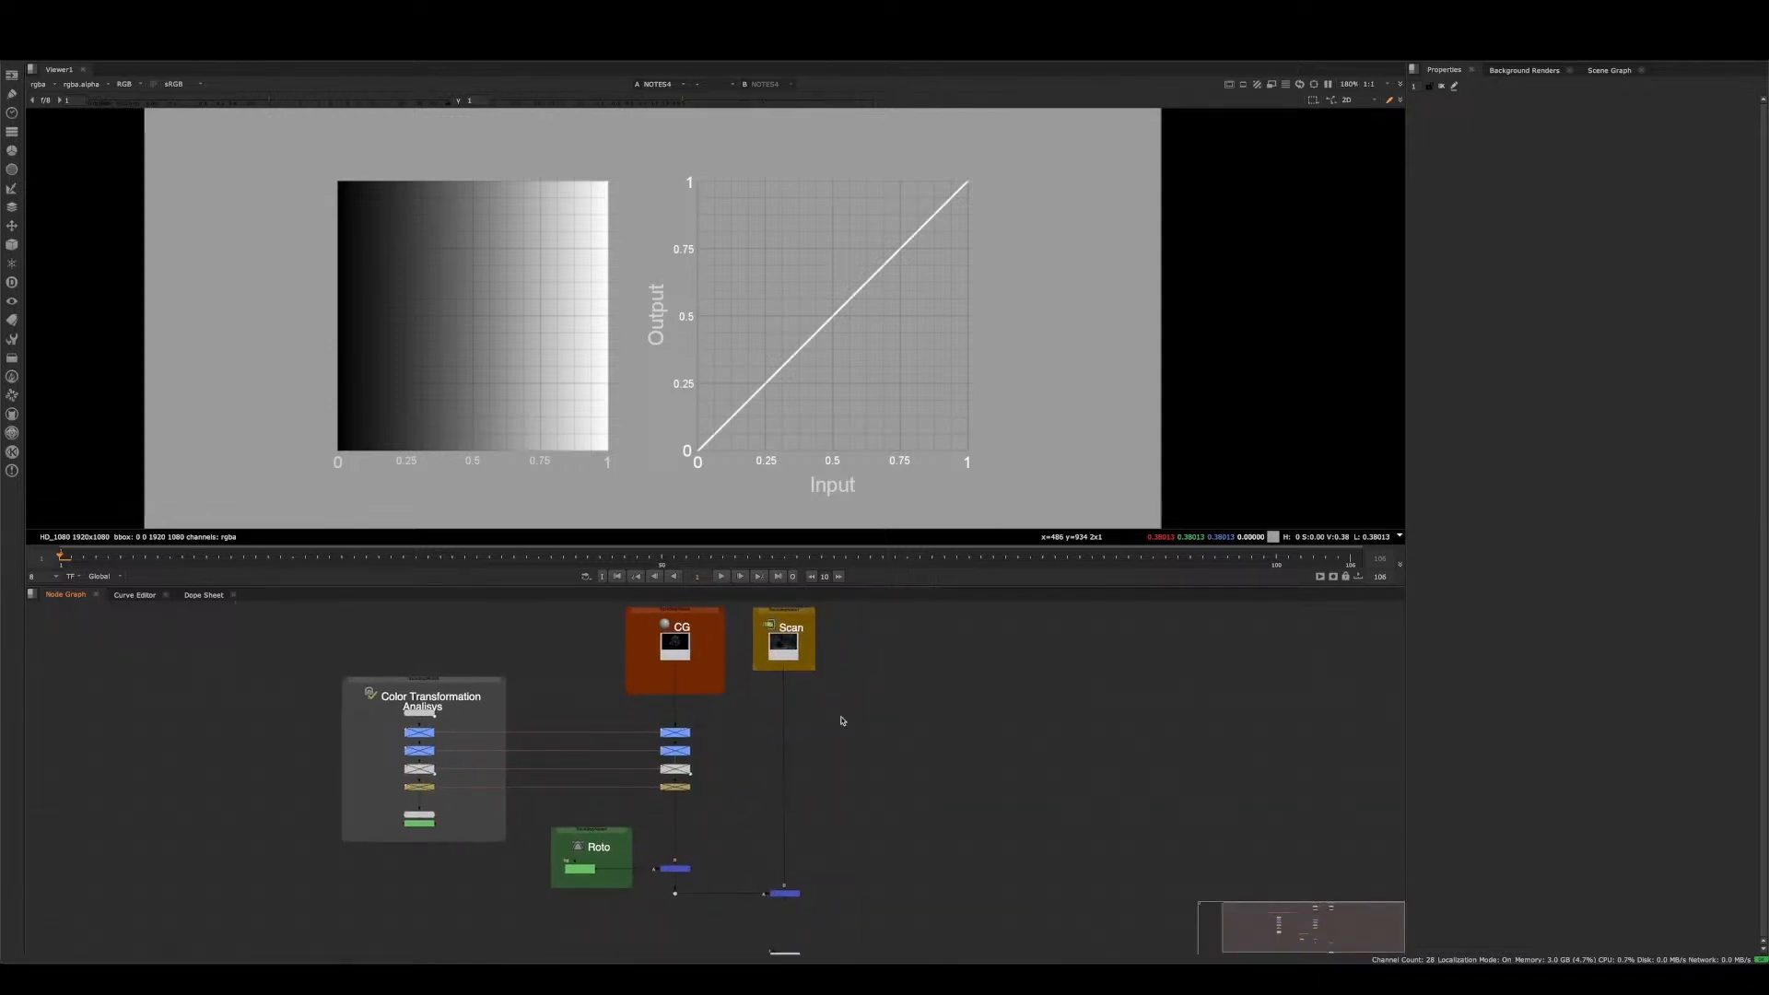
pyautogui.click(782, 893)
pyautogui.press('1')
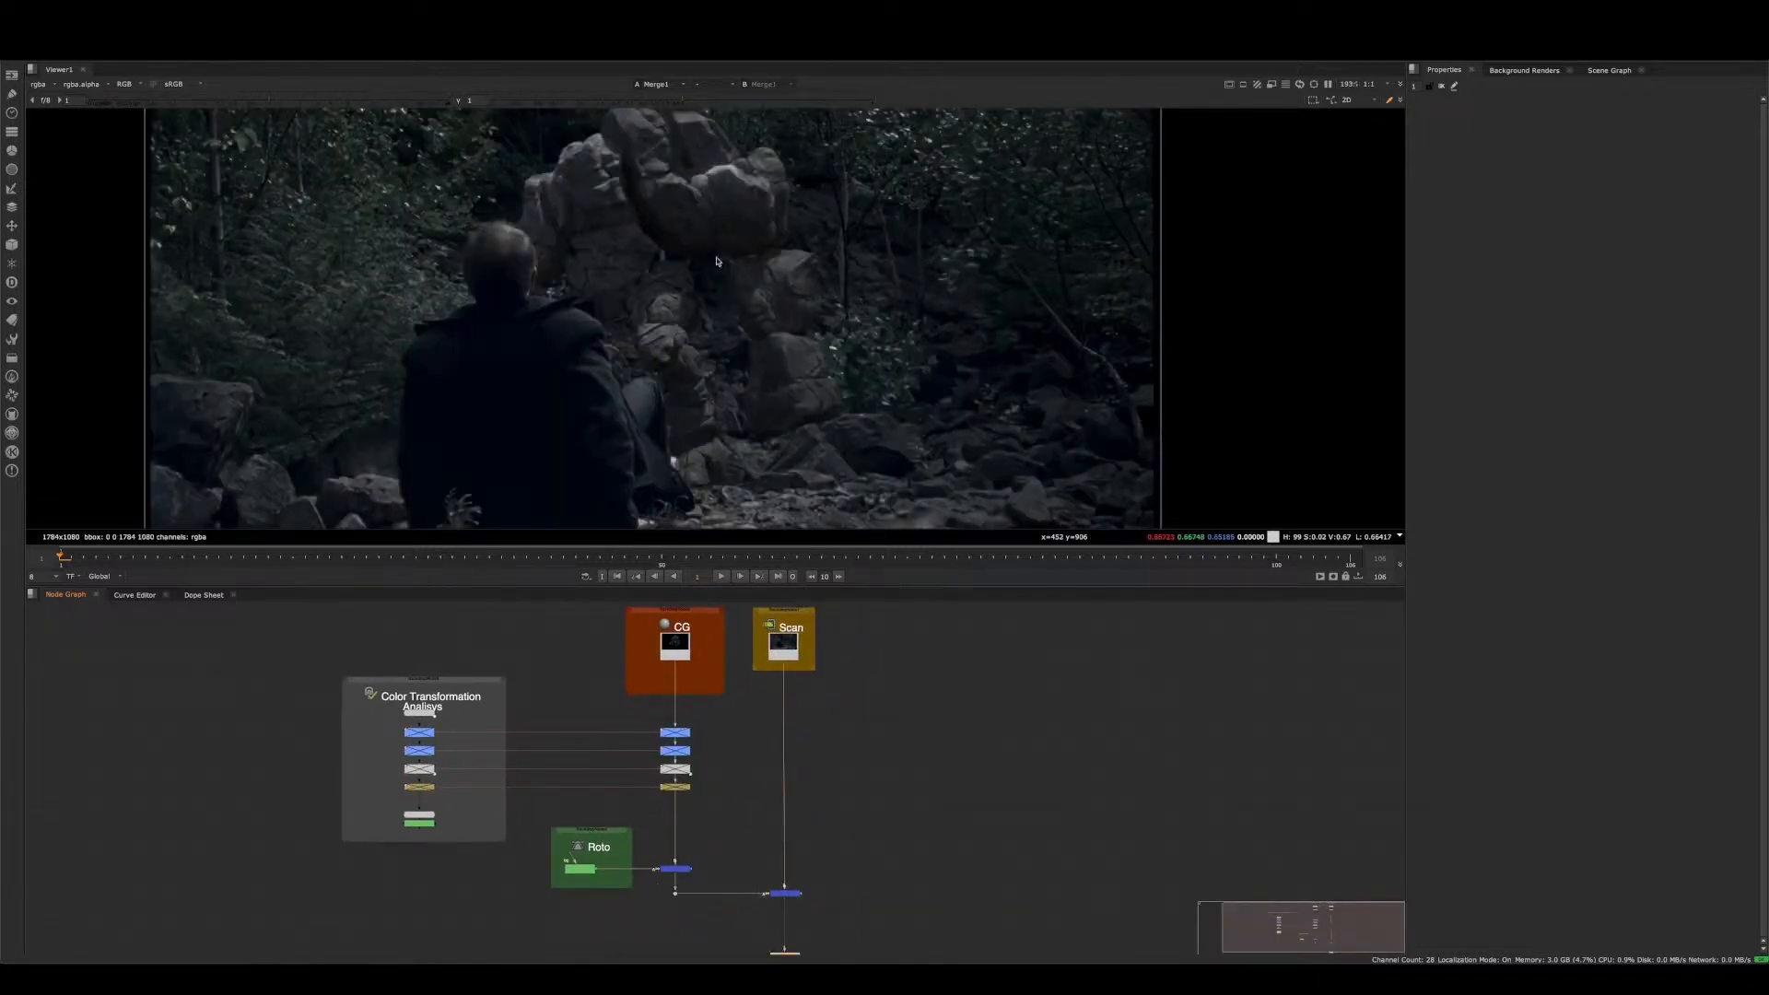
pyautogui.scroll(-2, 707, 278)
pyautogui.moveTo(707, 277); pyautogui.dragTo(687, 311, button='middle')
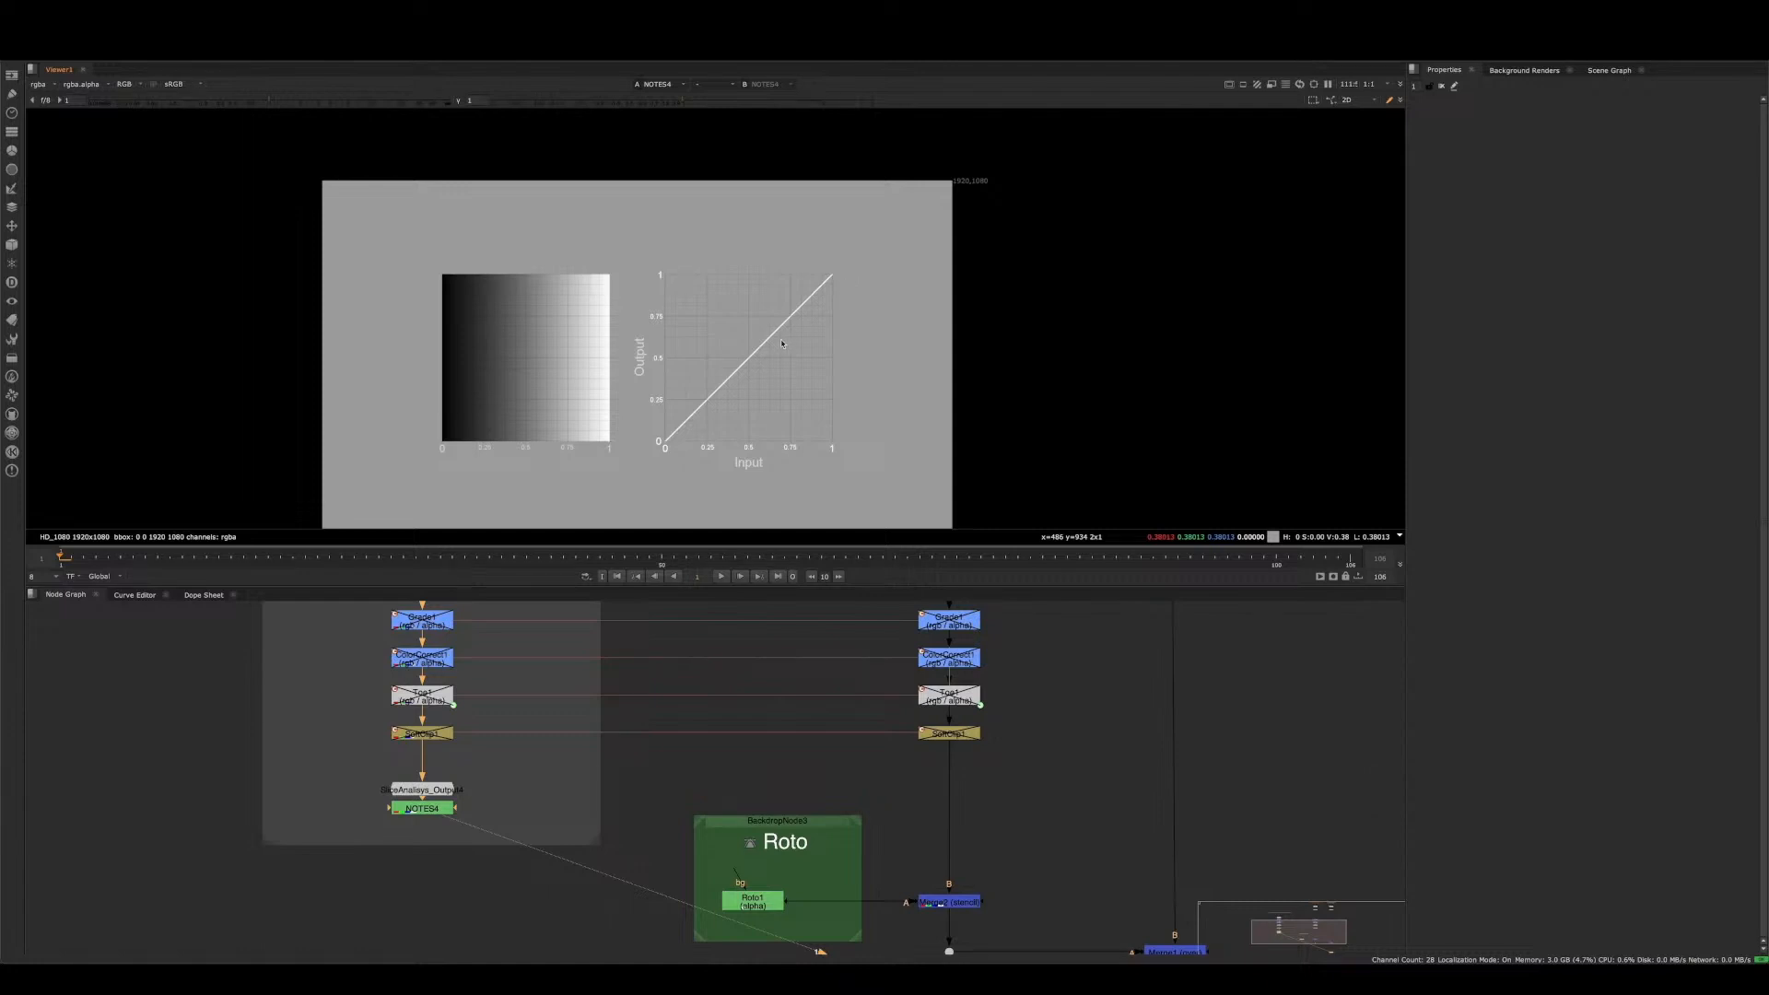
# - Display the original Scan plate in the viewer and examine the dark areas around the seated man
pyautogui.scroll(-2, 819, 671)
pyautogui.moveTo(826, 668); pyautogui.dragTo(759, 840, button='middle')
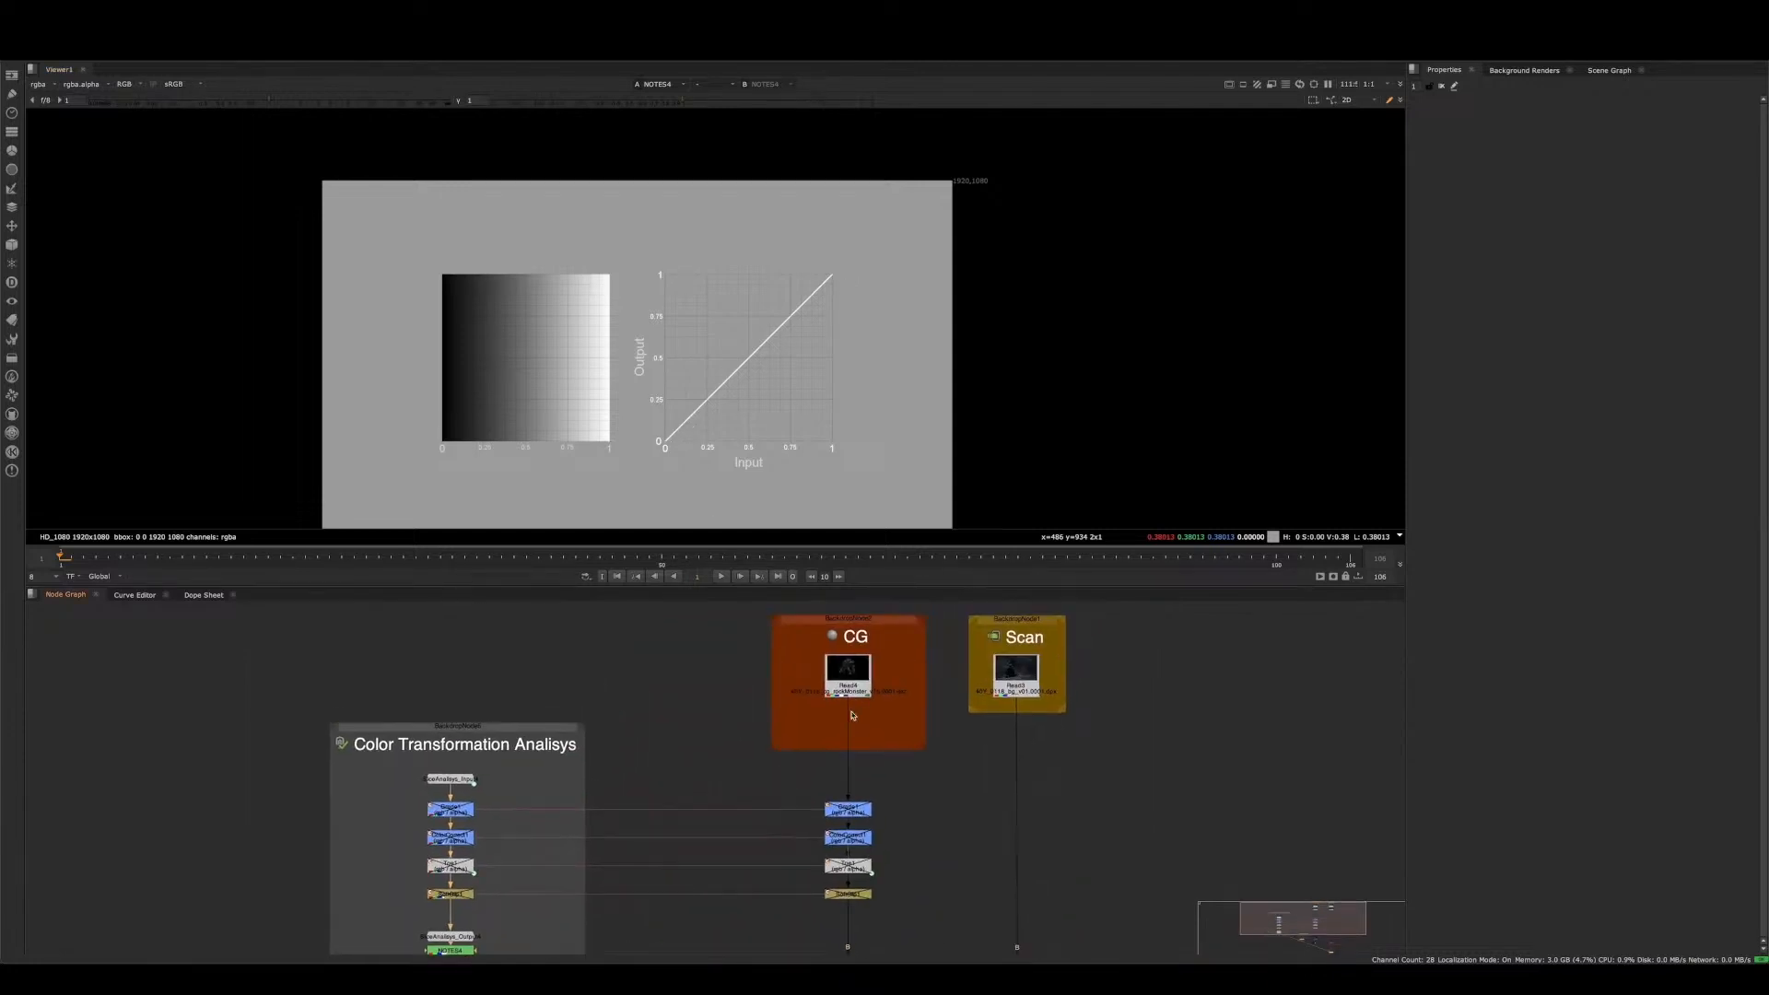
pyautogui.click(1030, 671)
pyautogui.press('1')
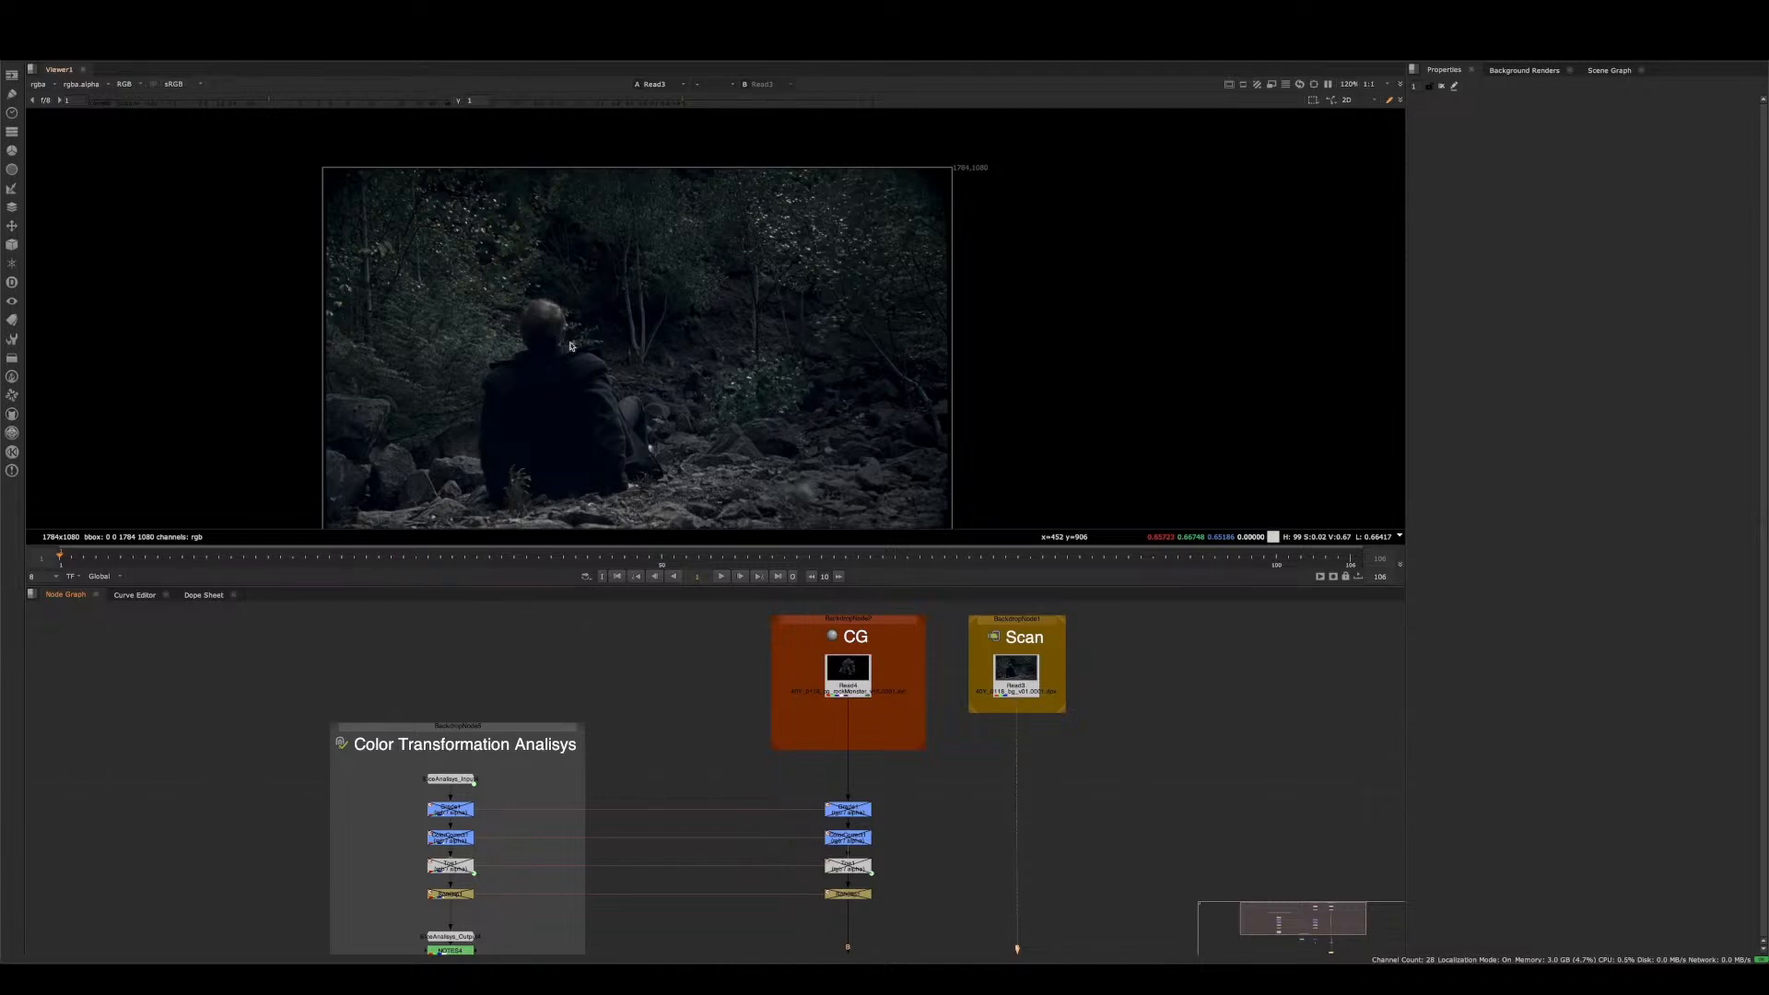
pyautogui.moveTo(571, 345); pyautogui.dragTo(599, 286, button='middle')
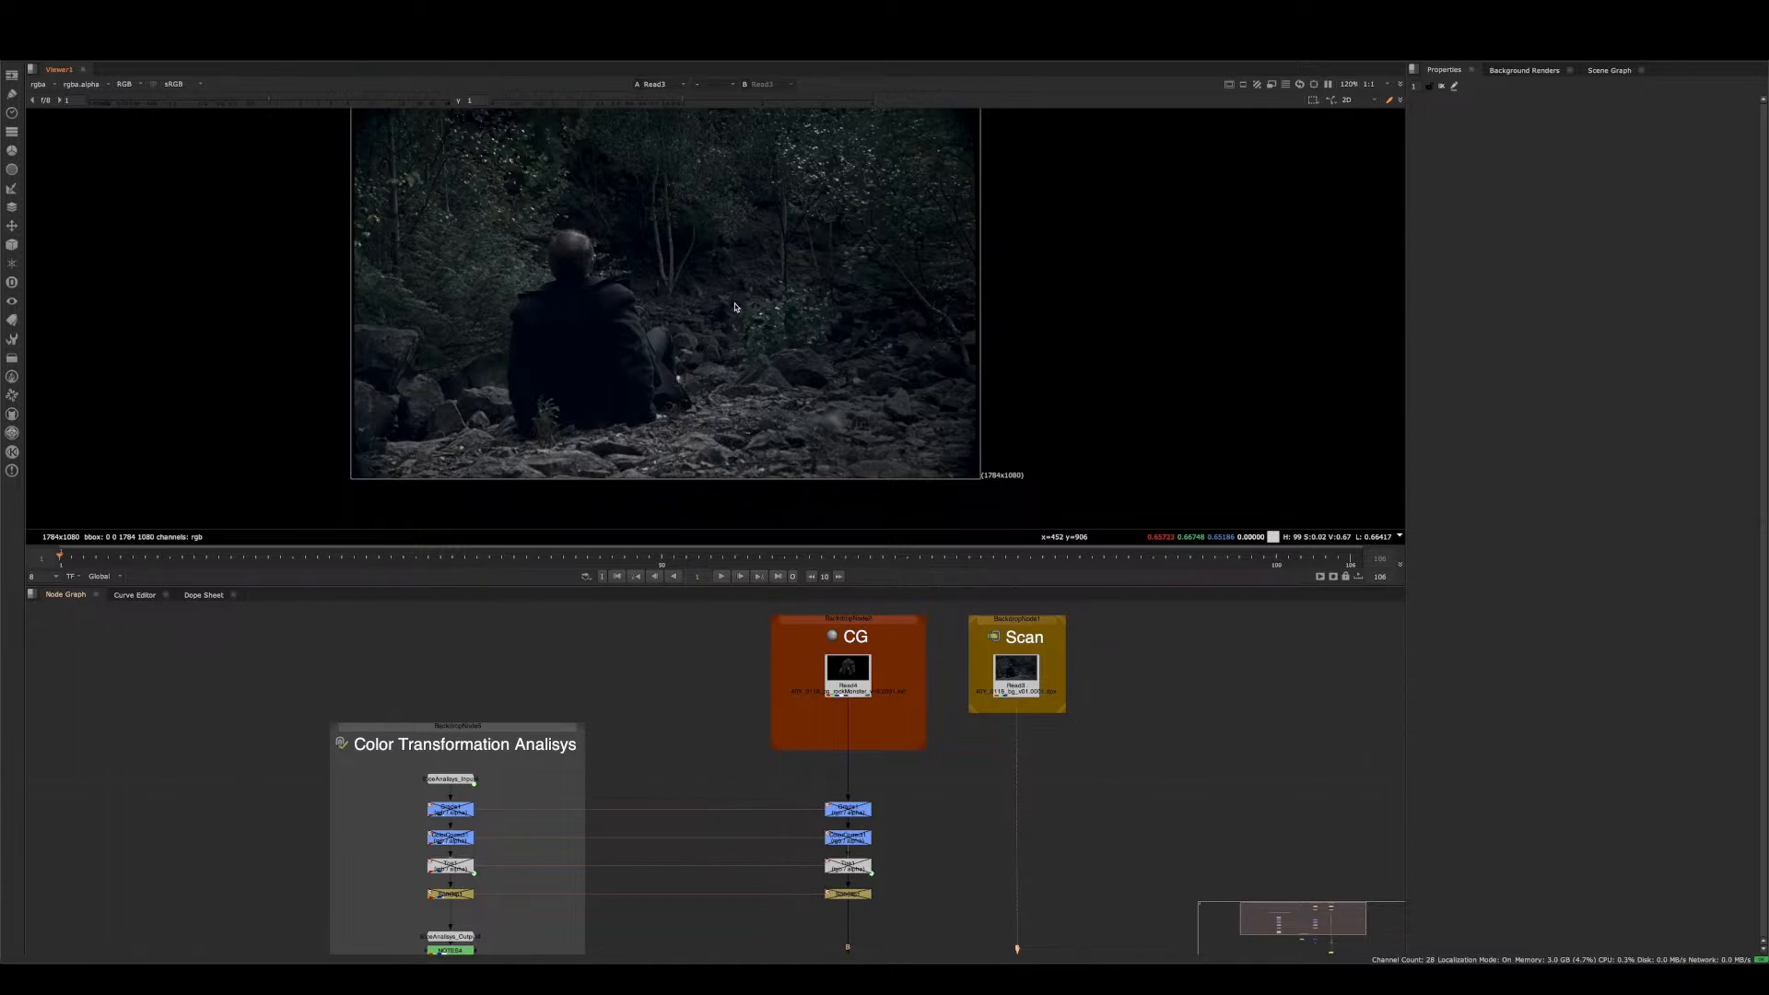
pyautogui.moveTo(733, 287); pyautogui.dragTo(716, 326, button='middle')
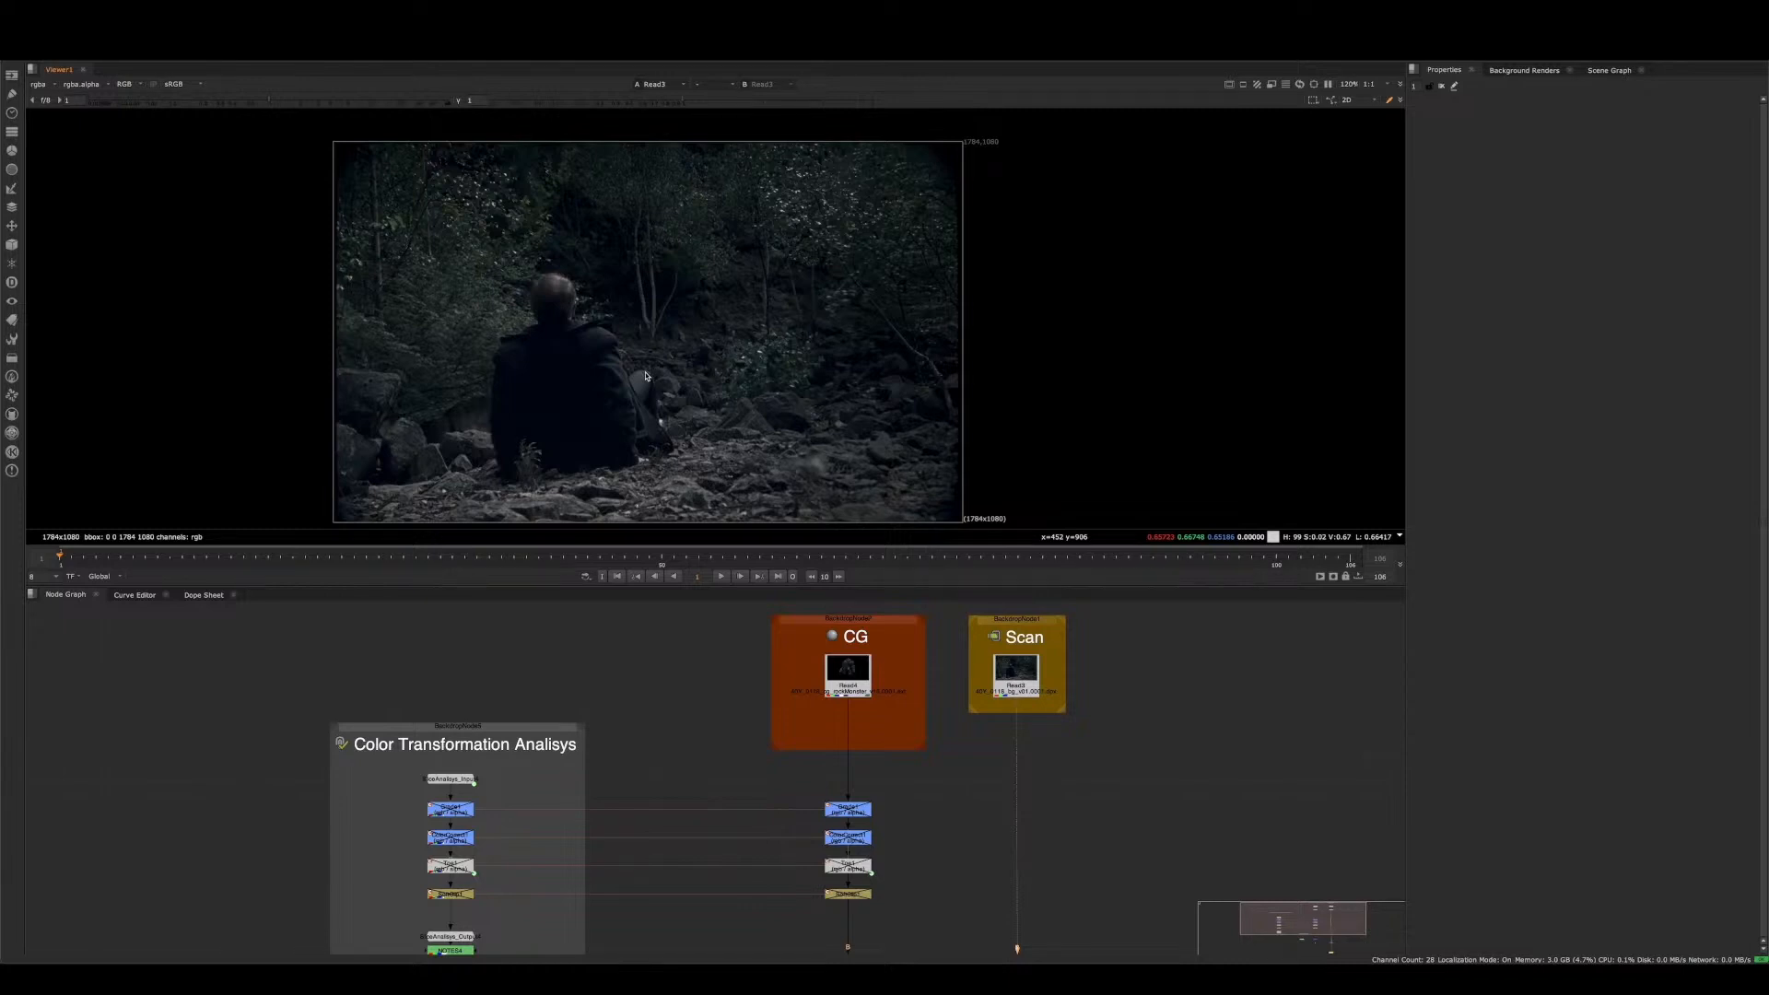
# - Display the NOTES4 output of the Color Transformation Analisys group and open the ranges of its ColorCorrect1 node
pyautogui.moveTo(538, 787); pyautogui.dragTo(555, 702, button='middle')
pyautogui.press('2')
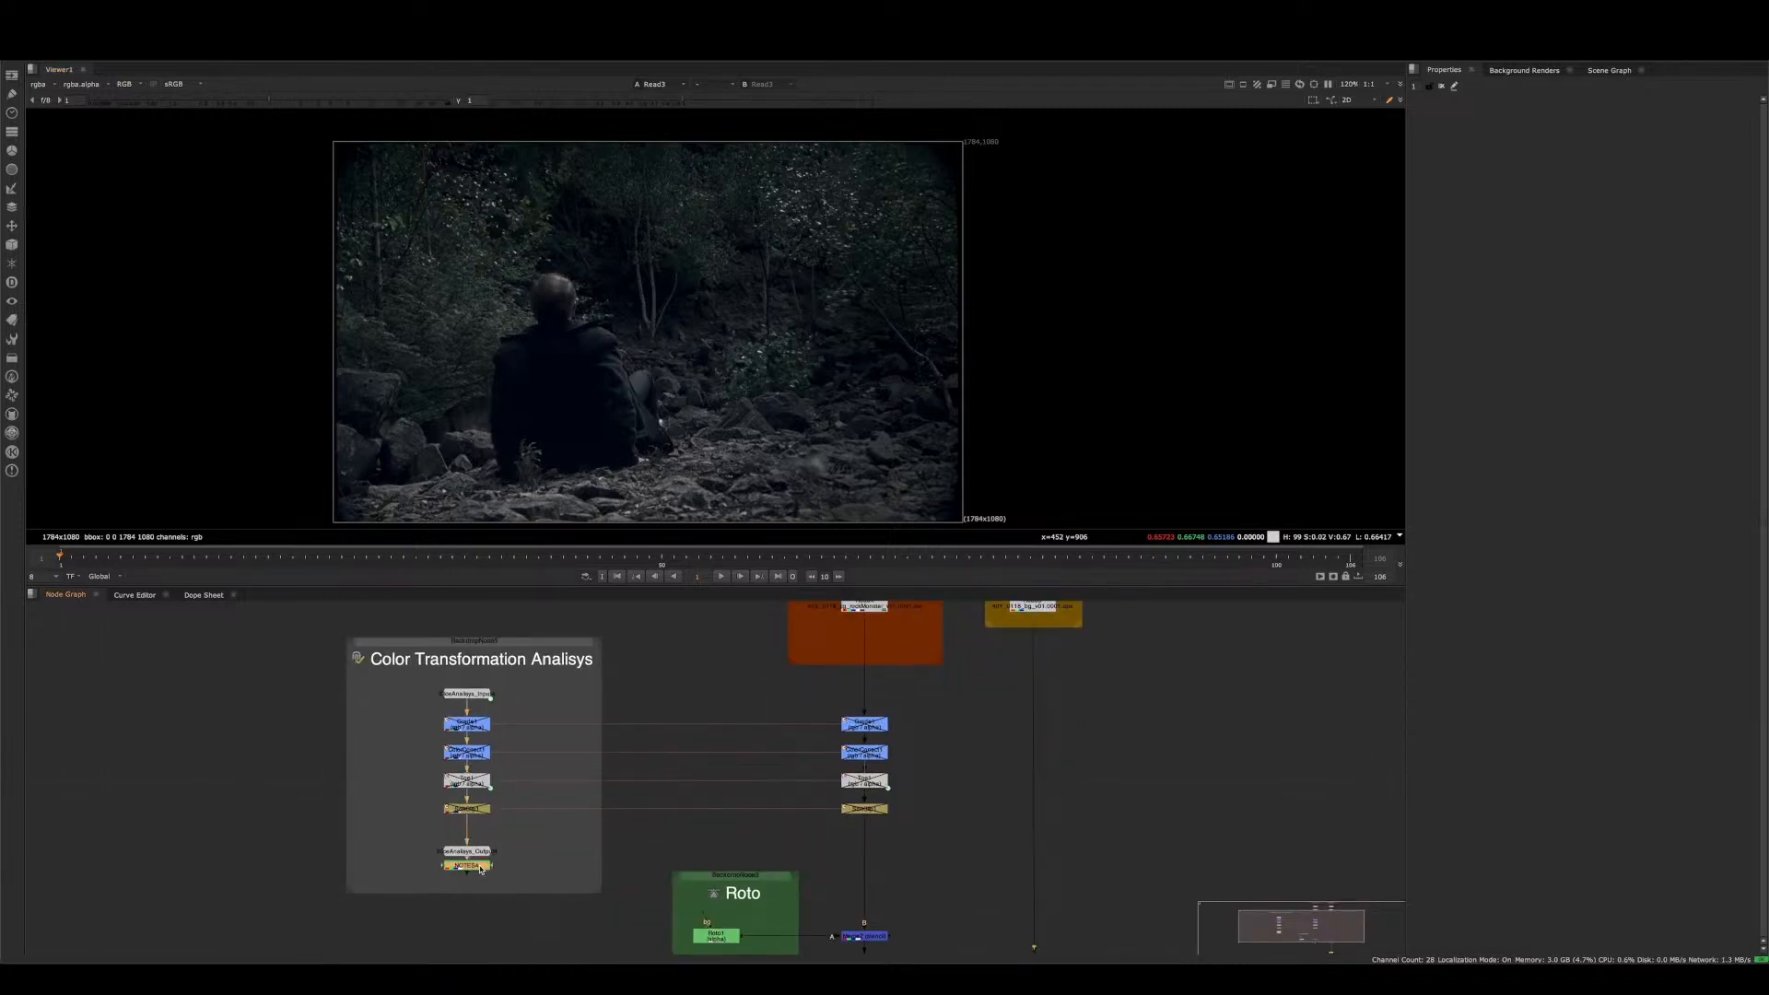
pyautogui.scroll(5, 457, 788)
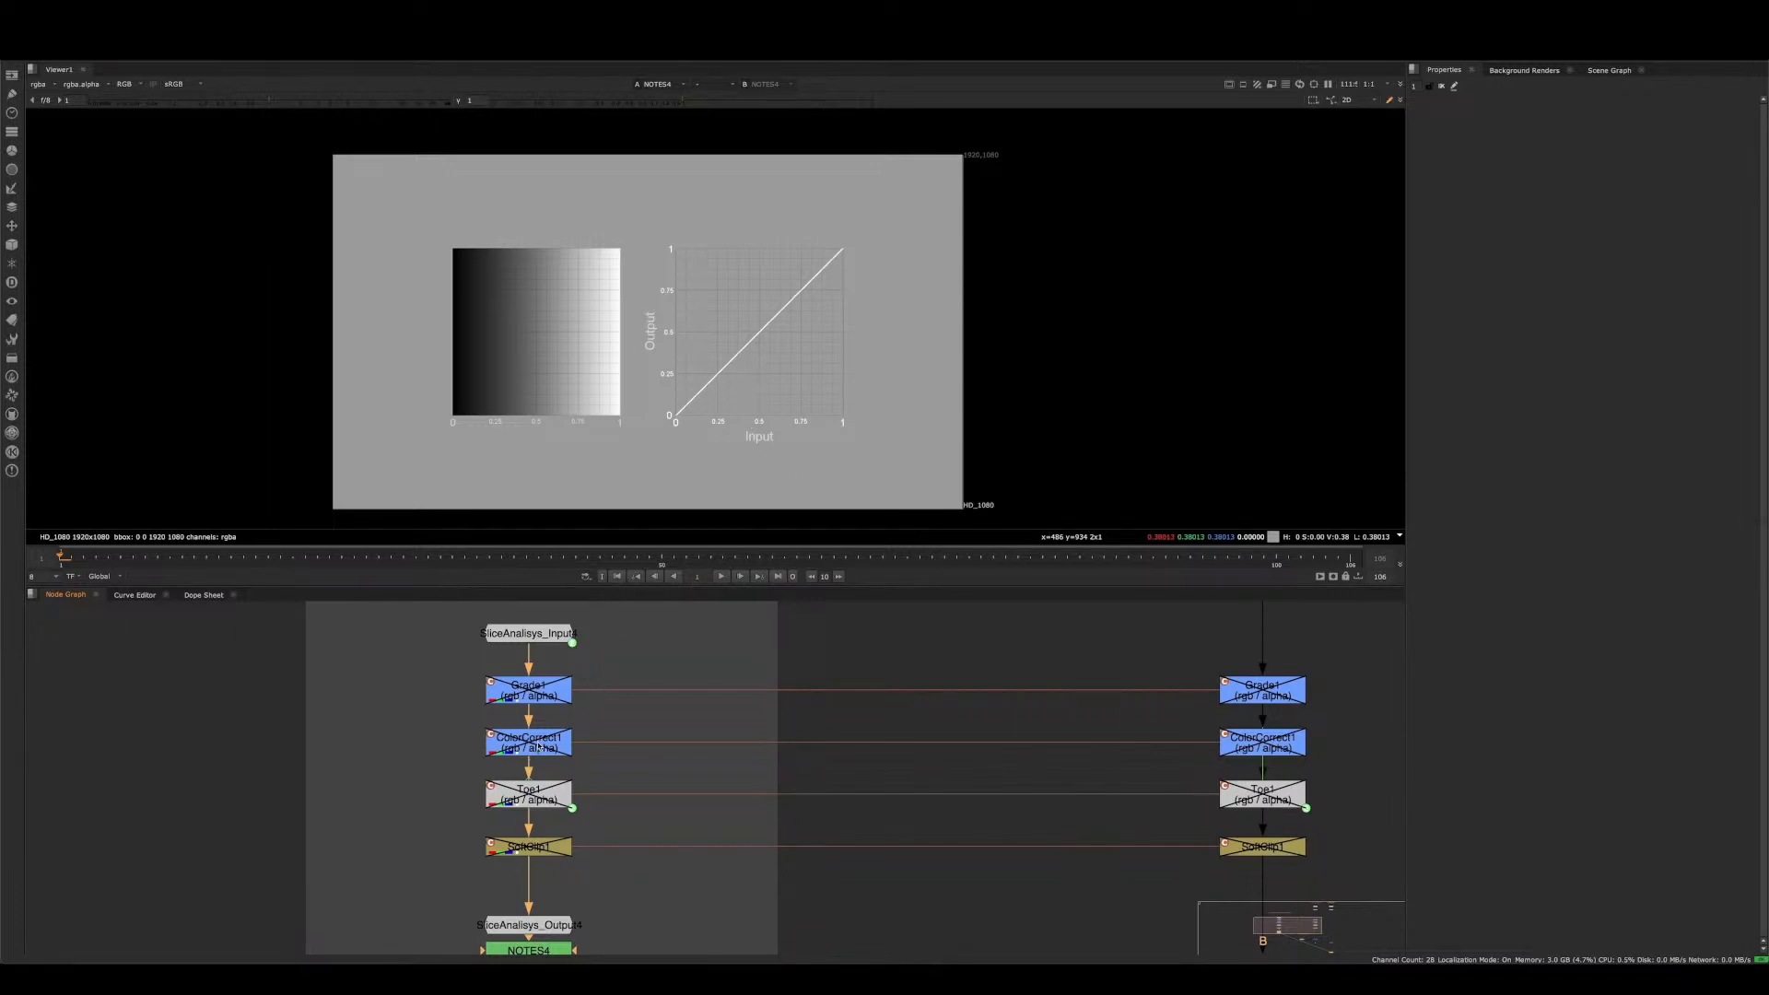
pyautogui.doubleClick(542, 743)
pyautogui.click(1486, 121)
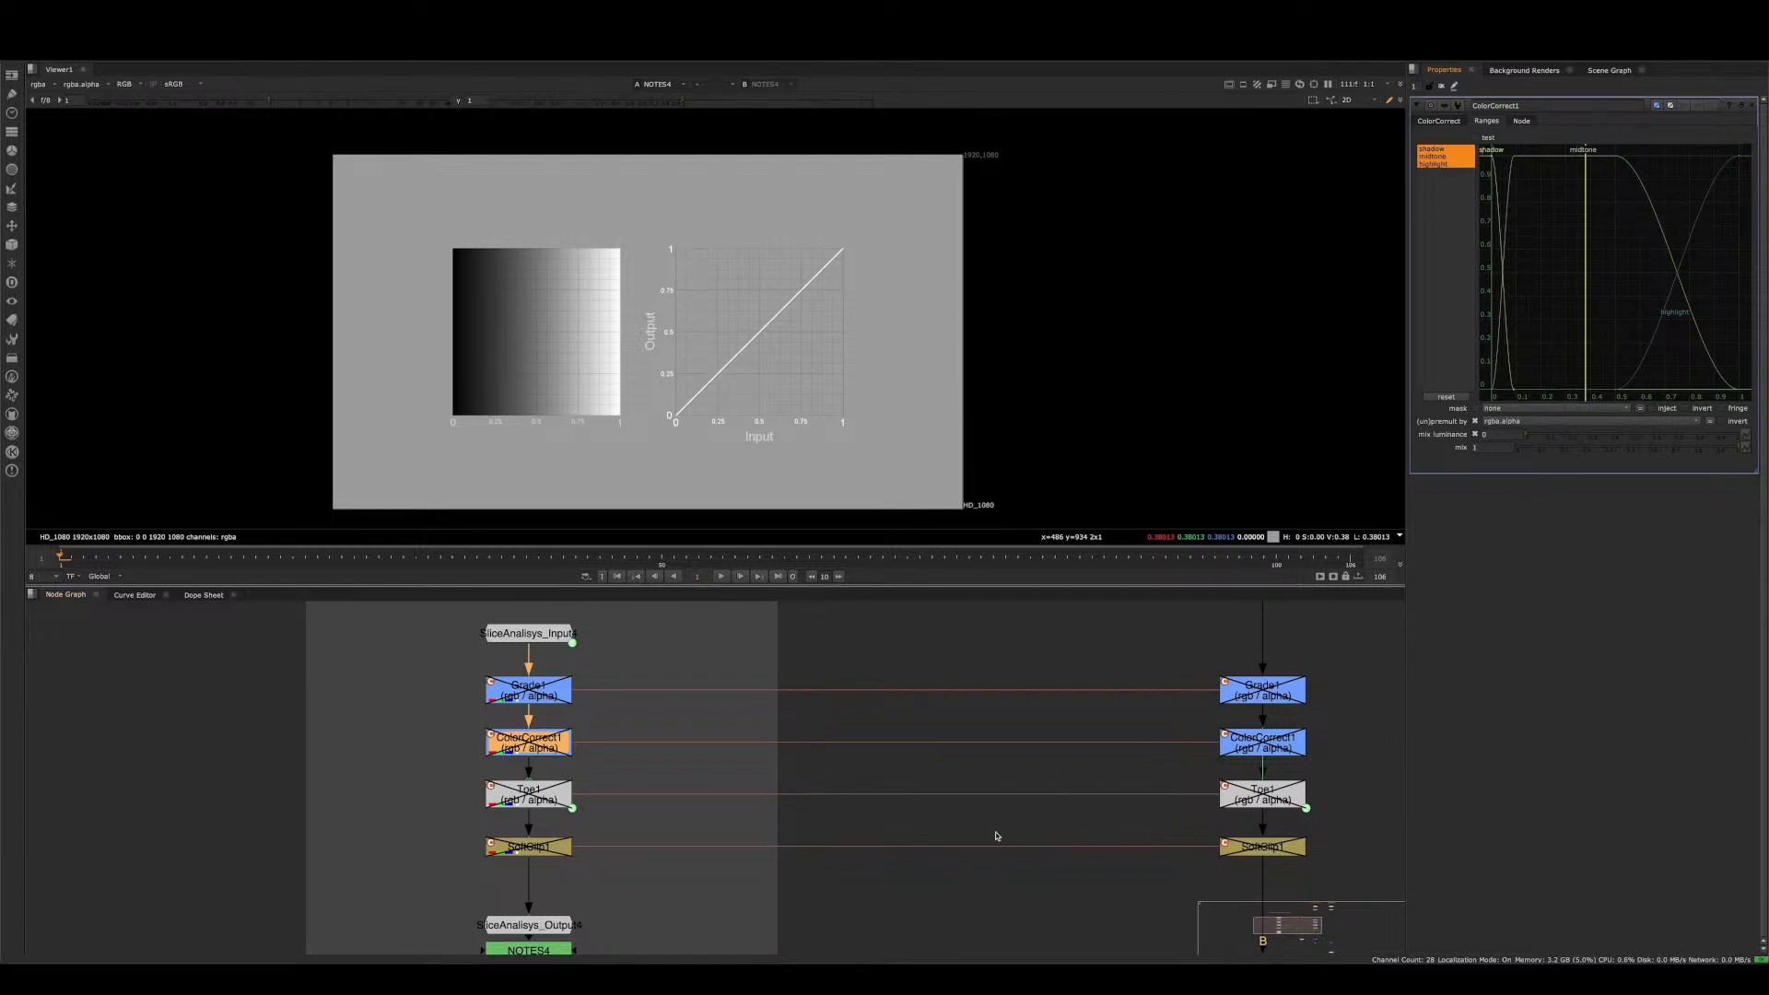
# - Enable Grade1, ColorCorrect1, Toe1 and SoftClip1 in the analysis chain and inspect the response curve near zero
pyautogui.moveTo(463, 683); pyautogui.dragTo(608, 868)
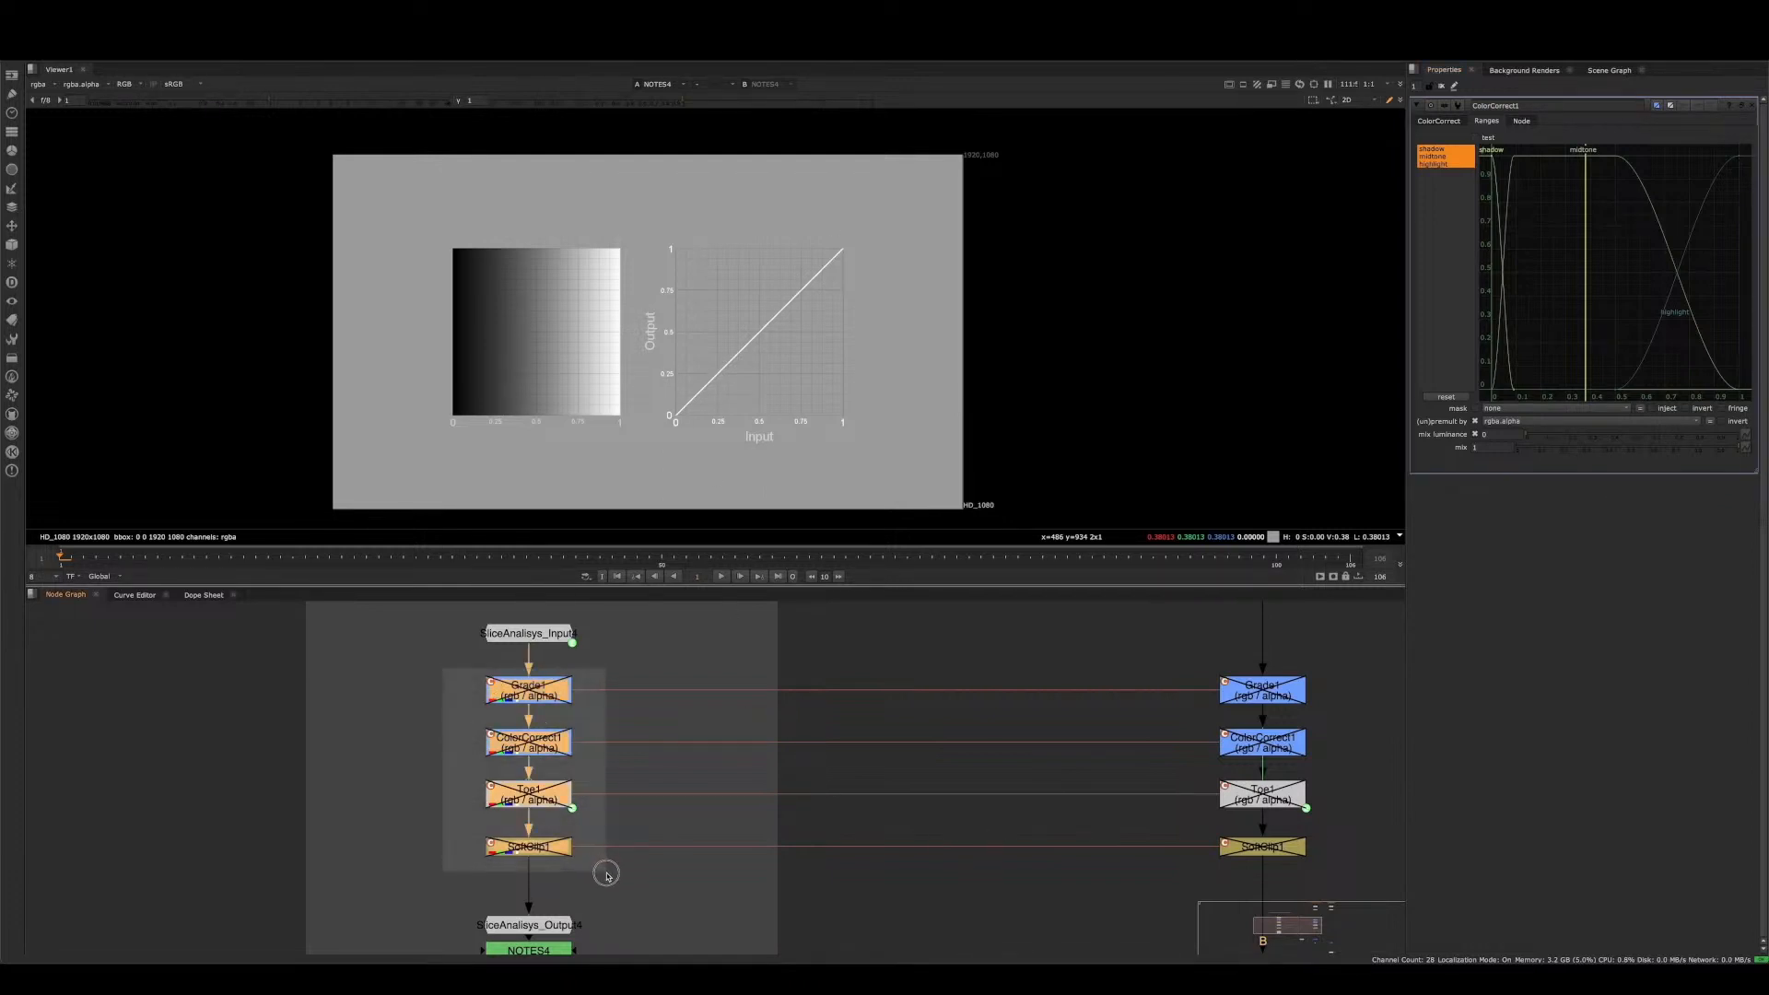
pyautogui.press('d')
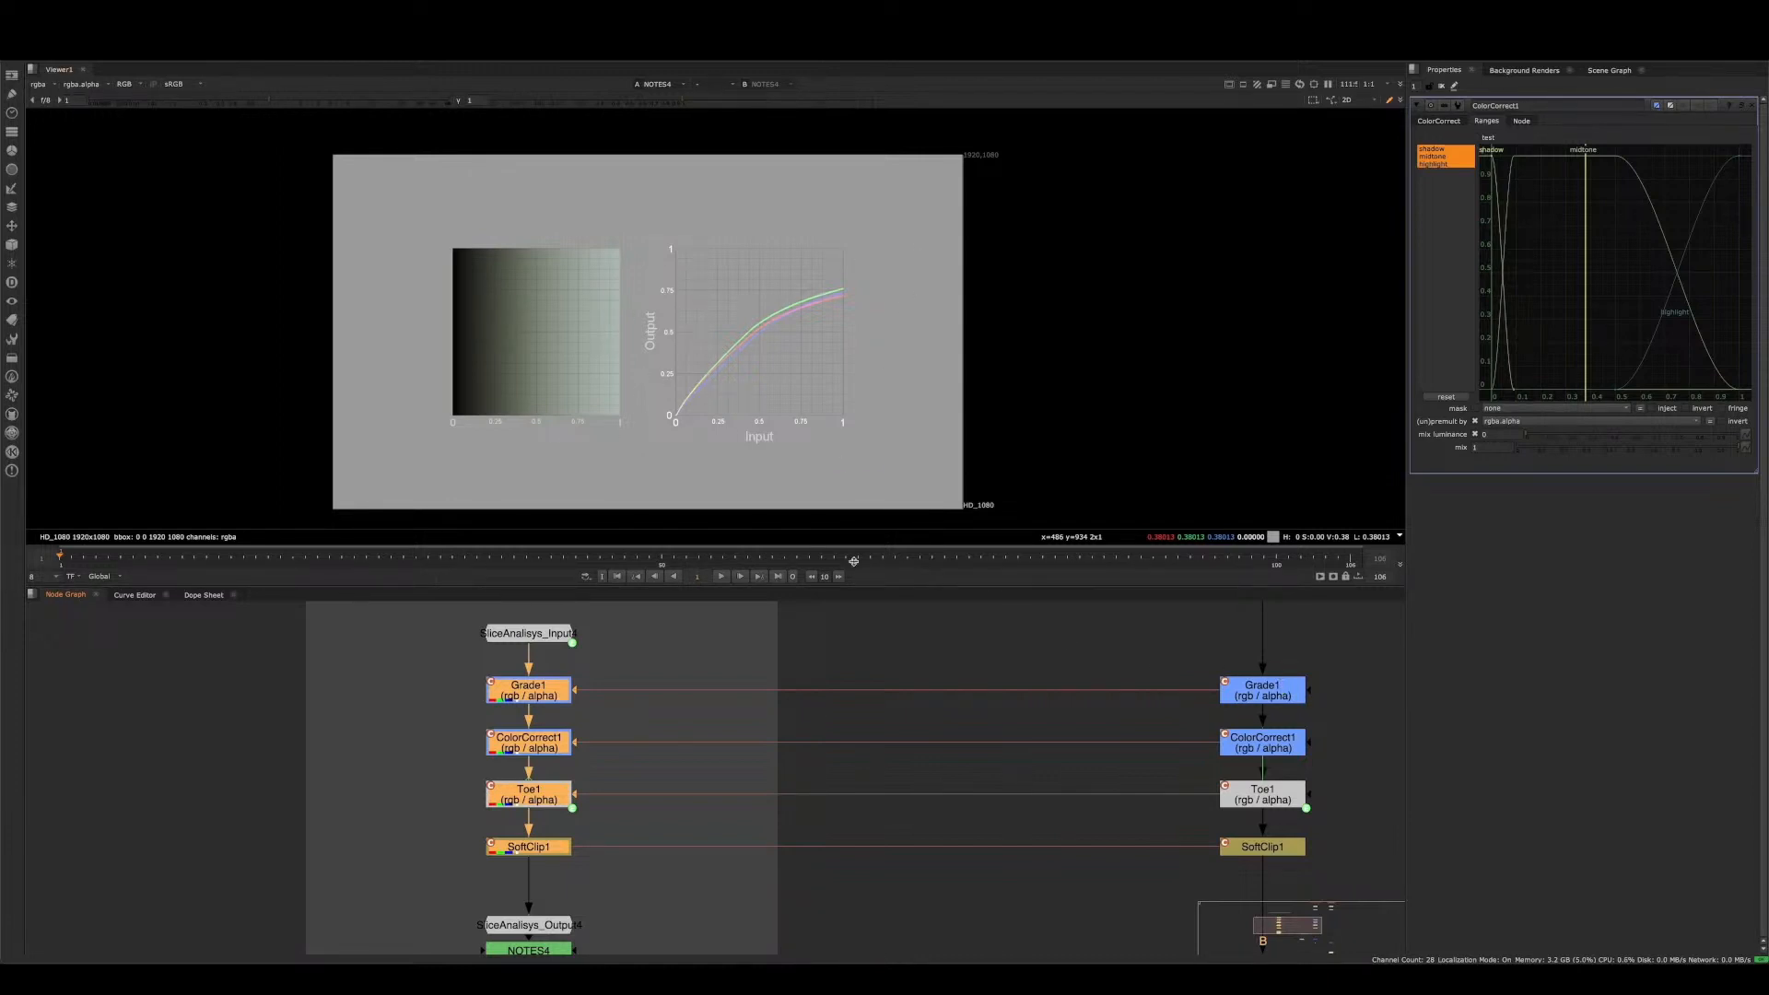
pyautogui.scroll(10, 677, 423)
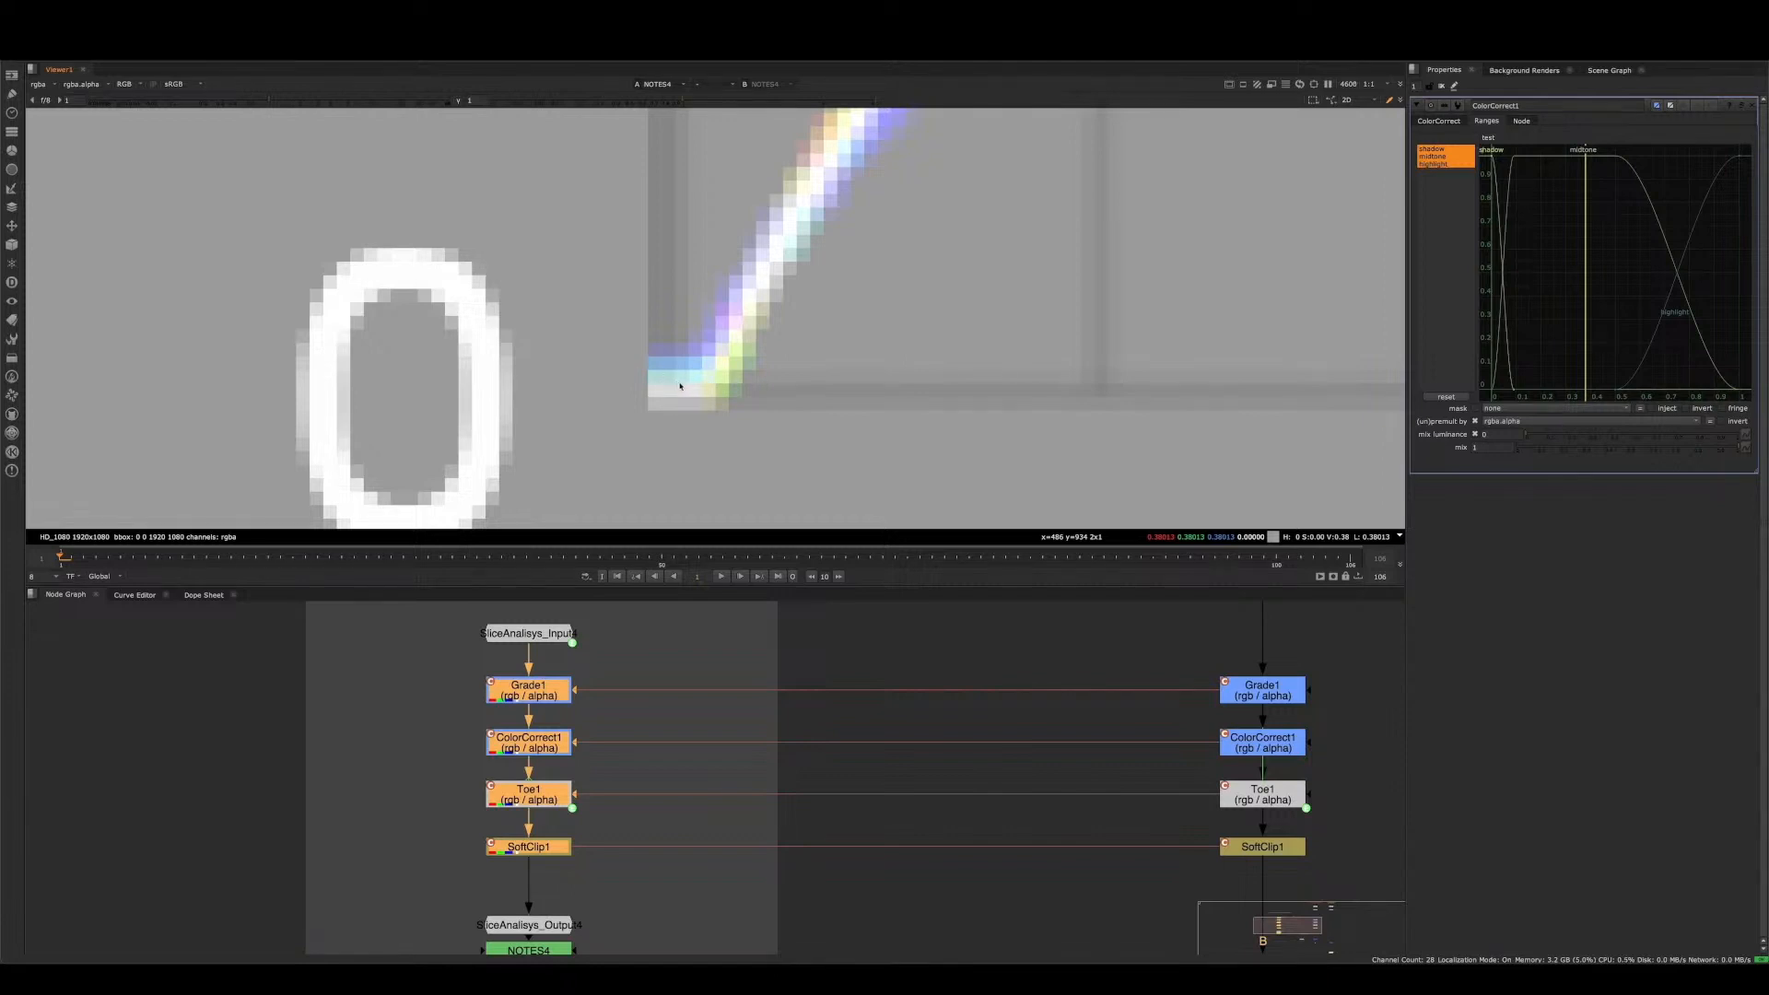
pyautogui.scroll(-10, 709, 376)
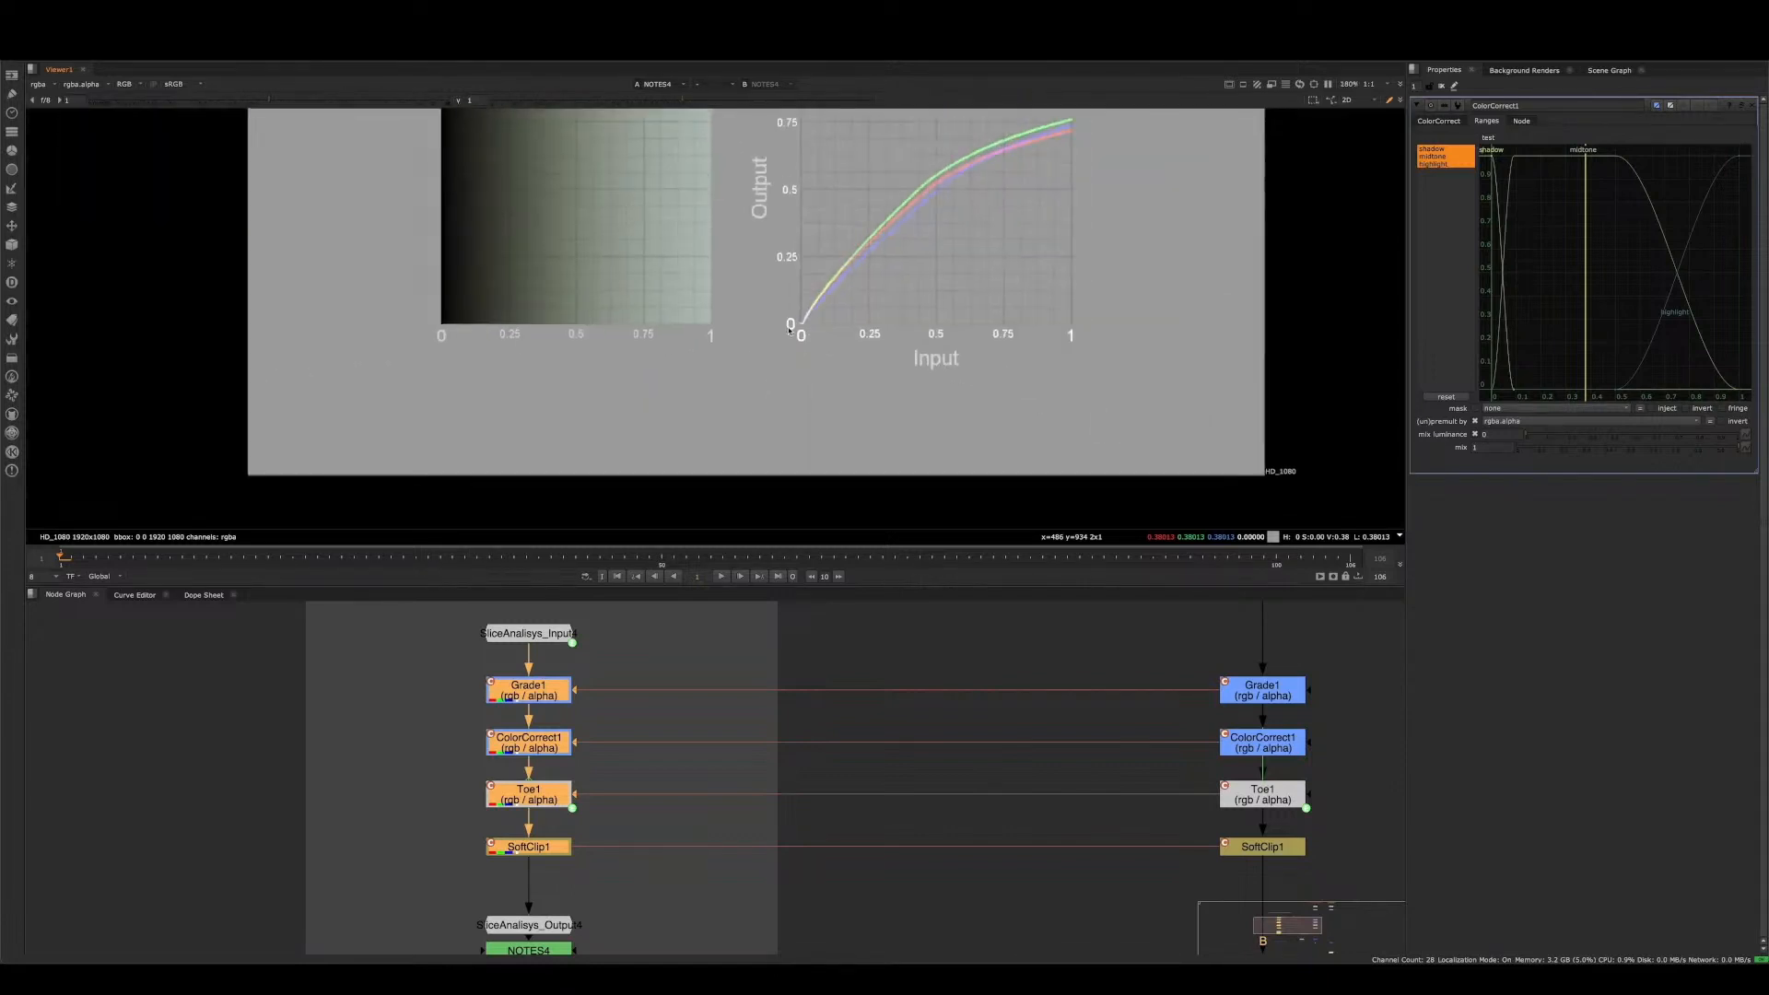
pyautogui.moveTo(757, 342); pyautogui.dragTo(740, 348, button='middle')
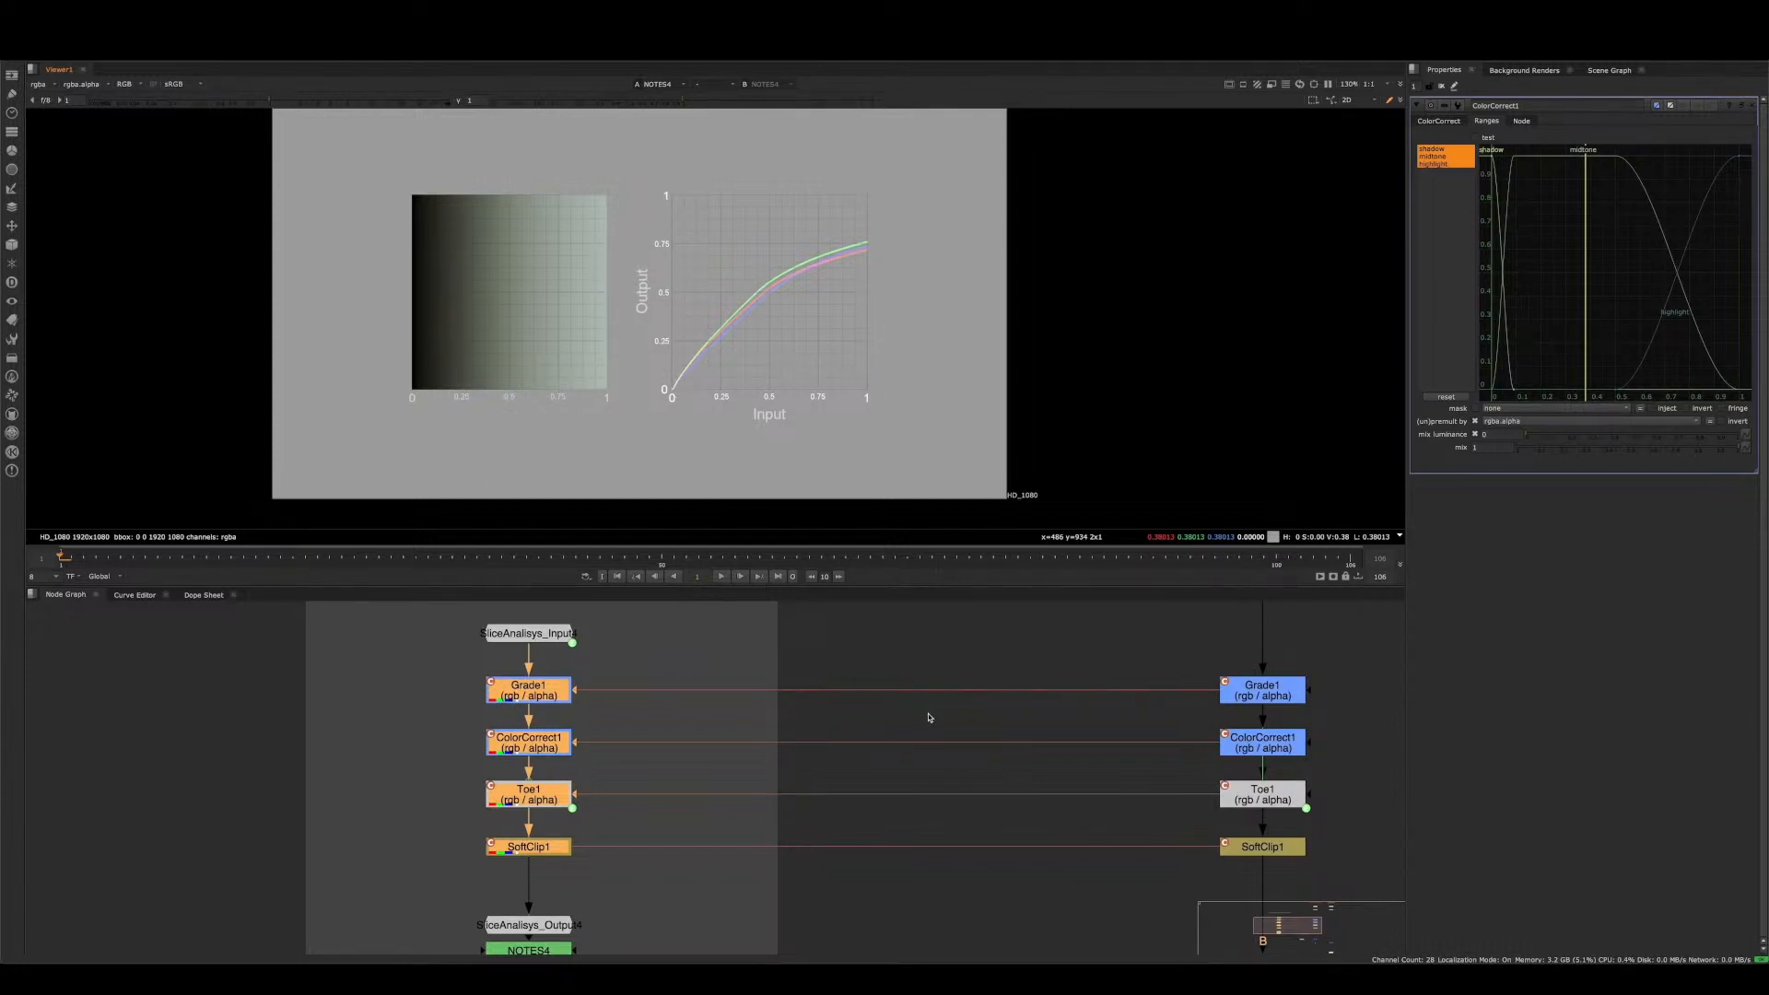
# - Display the final merge and toggle the four grading nodes on the CG branch to compare the rock creature with and without them
pyautogui.scroll(-5, 929, 718)
pyautogui.moveTo(929, 718); pyautogui.dragTo(720, 661, button='middle')
pyautogui.click(1004, 798)
pyautogui.press('1')
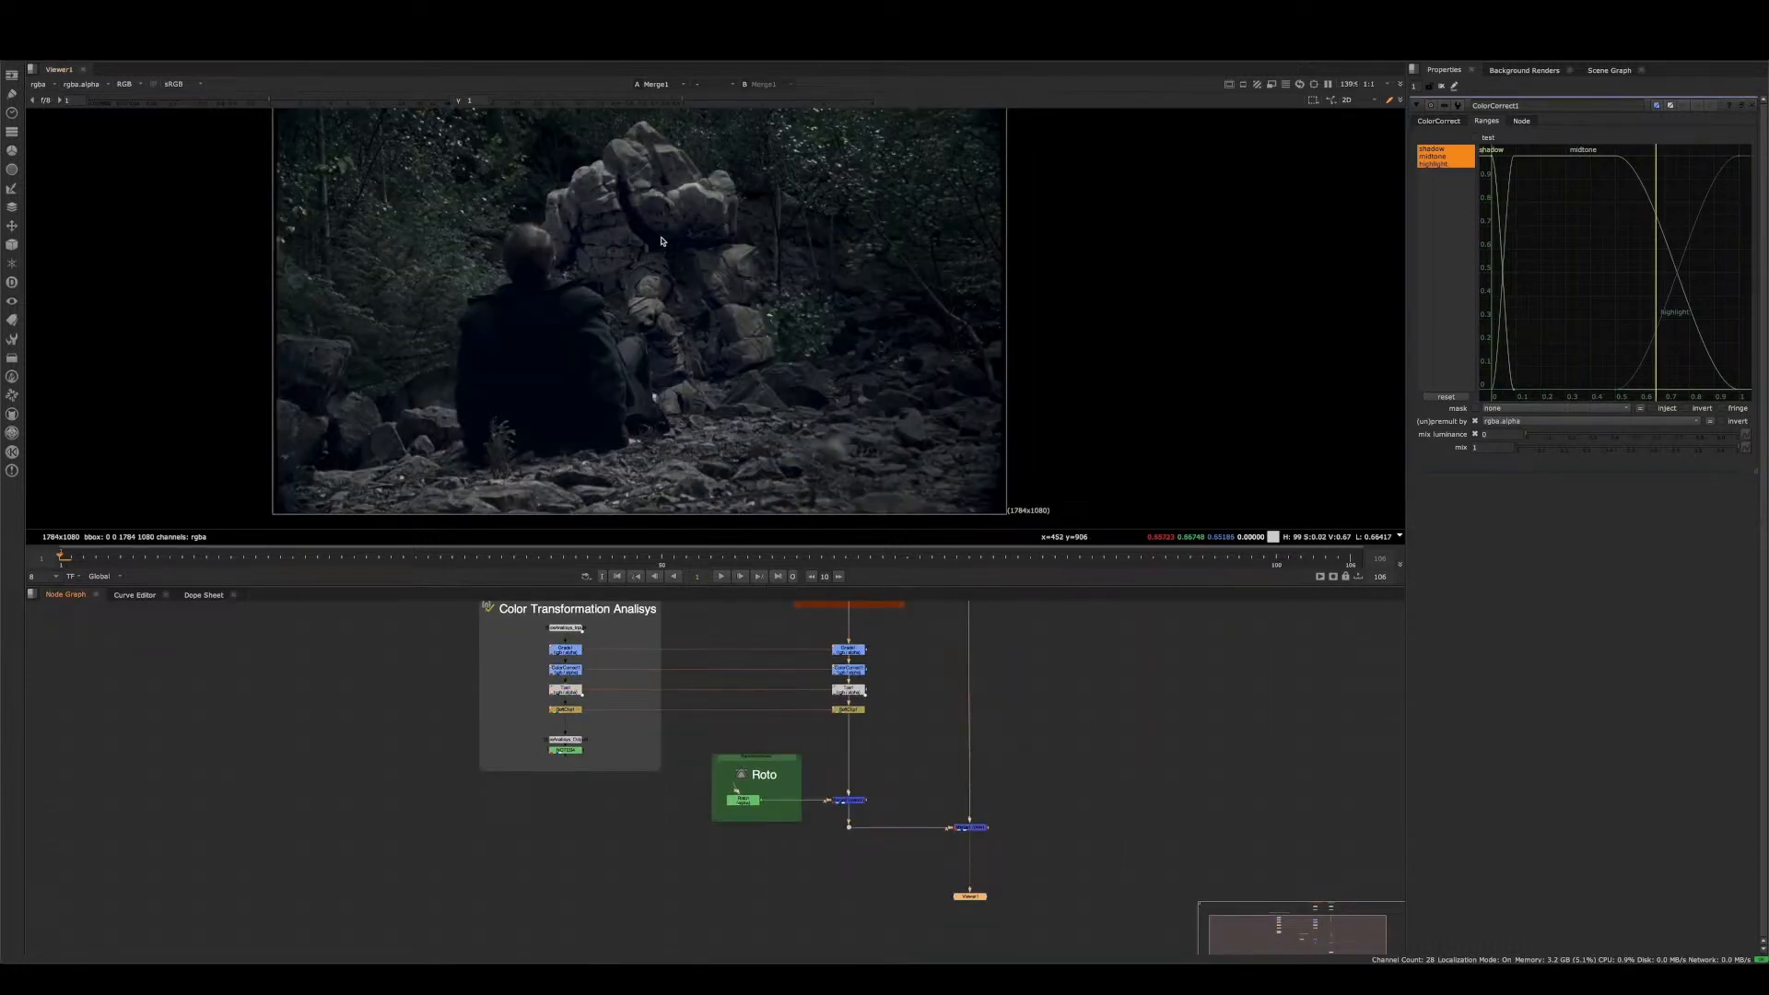
pyautogui.moveTo(884, 632); pyautogui.dragTo(829, 707)
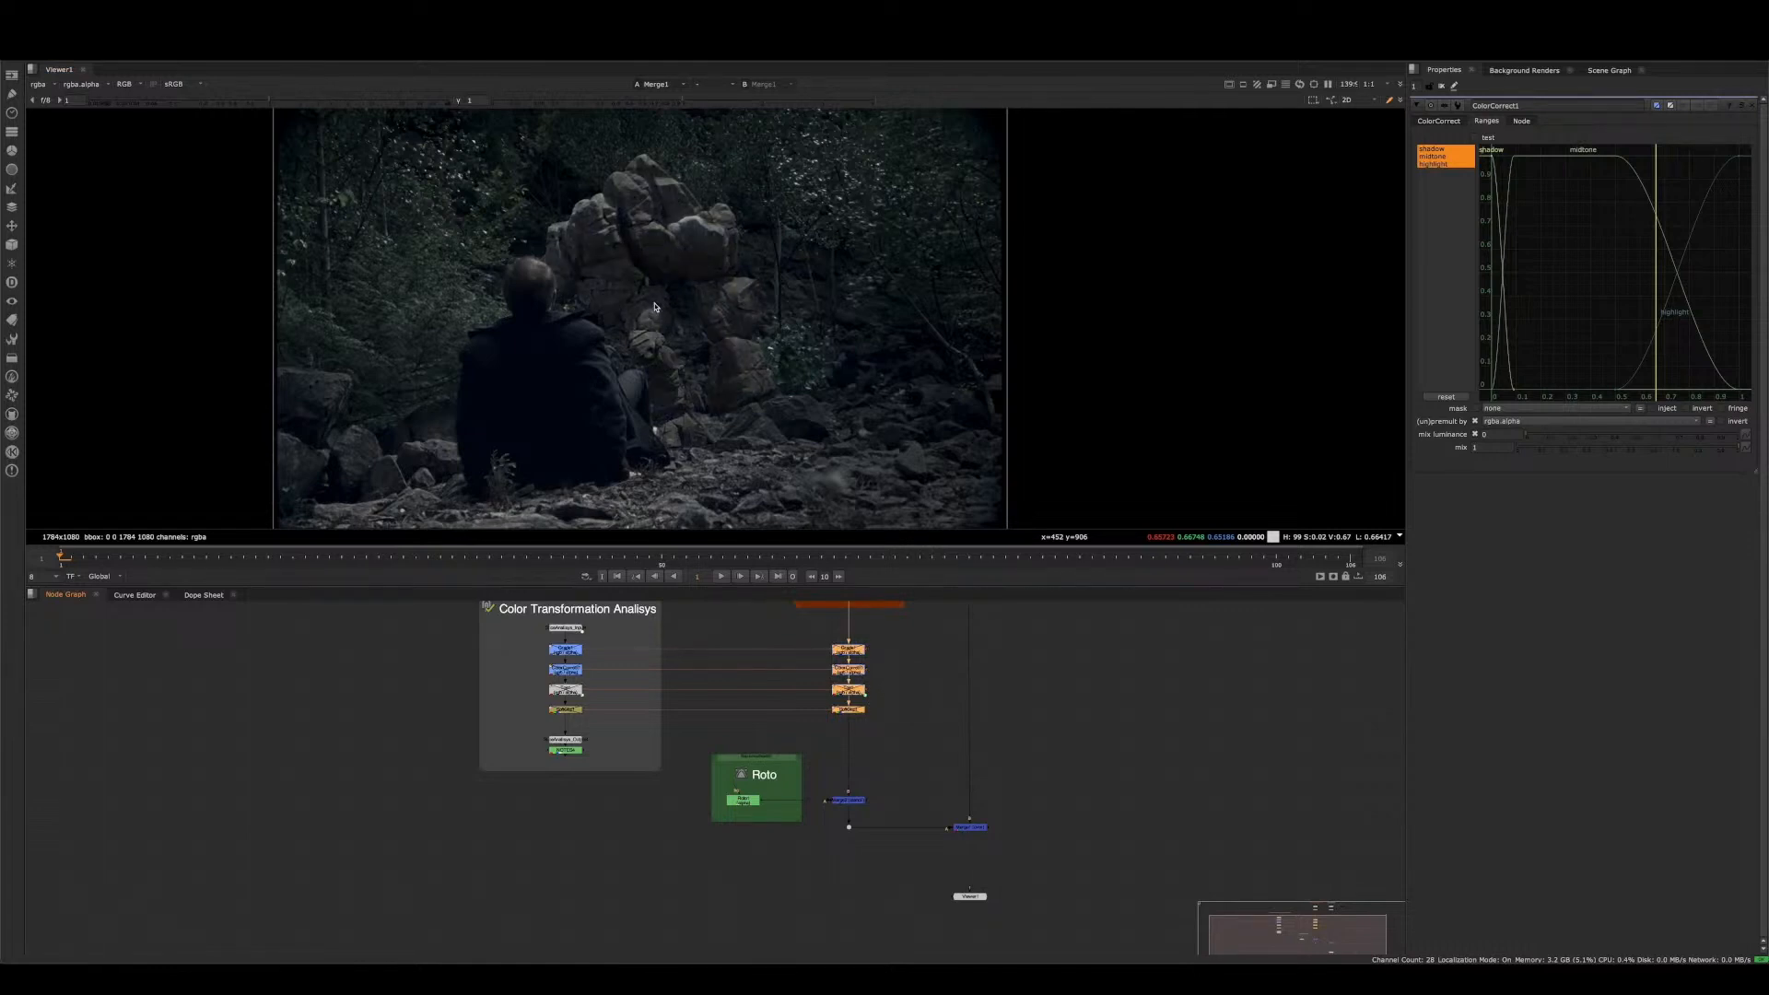
pyautogui.scroll(2, 672, 234)
pyautogui.scroll(-1, 644, 288)
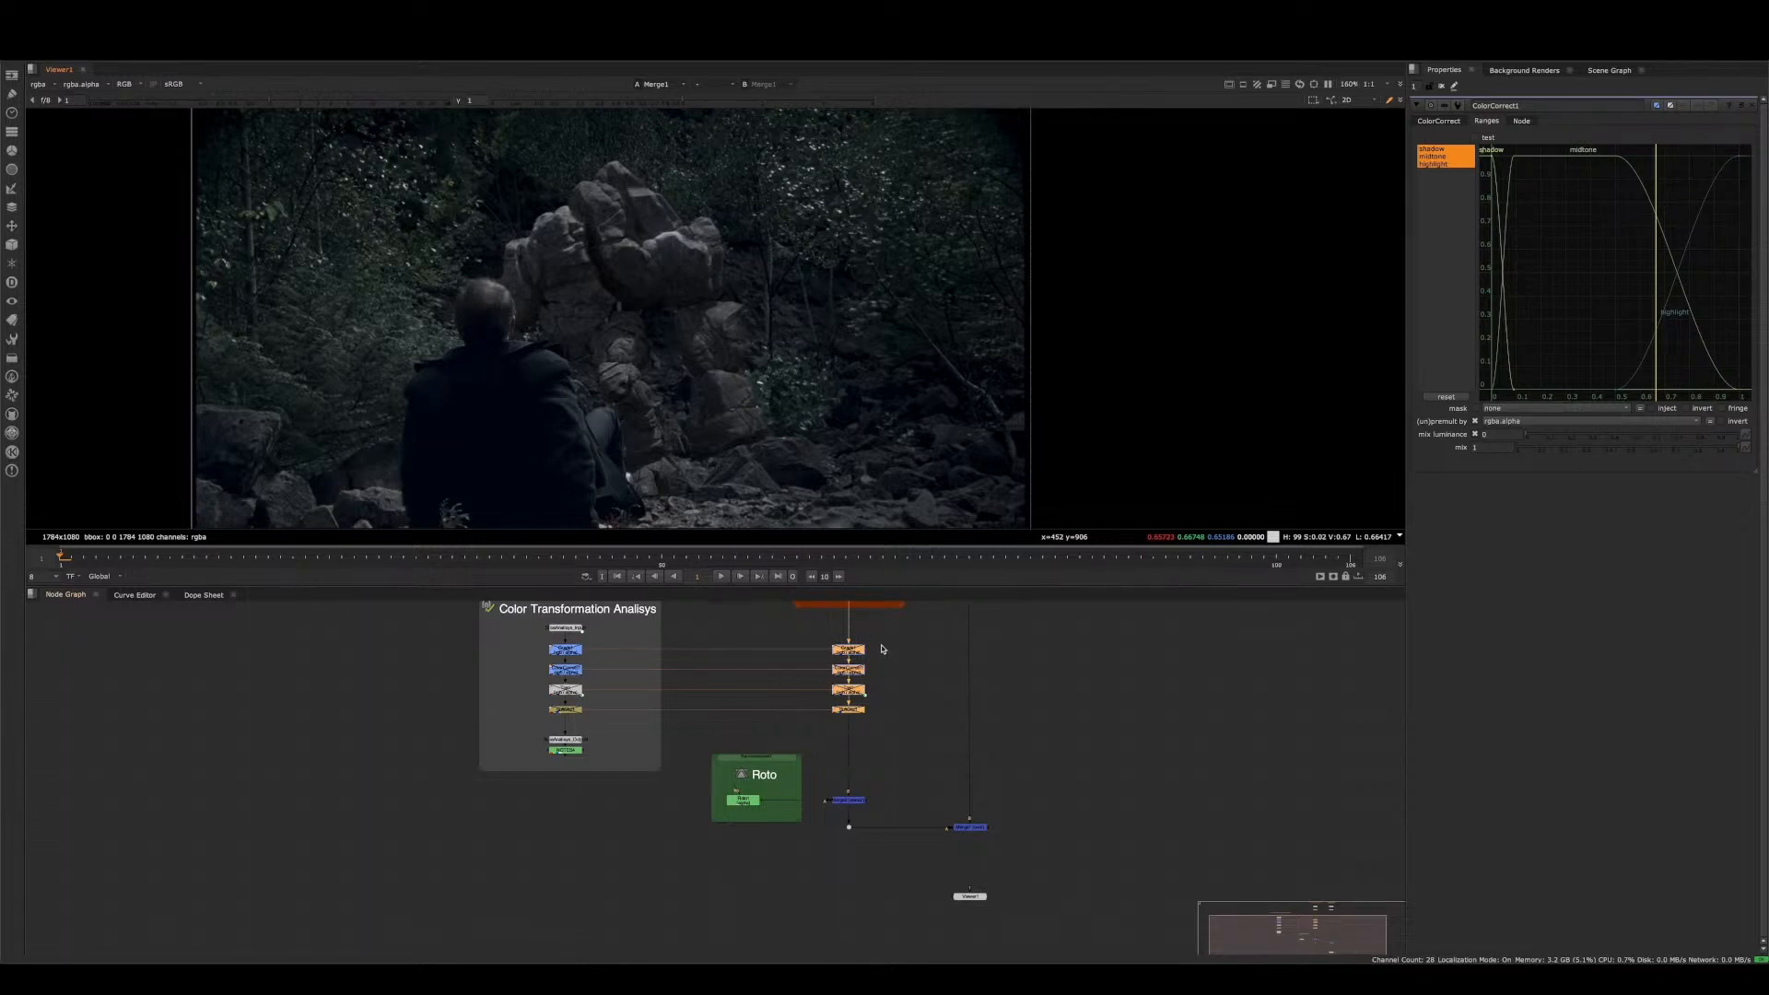
pyautogui.press('d')
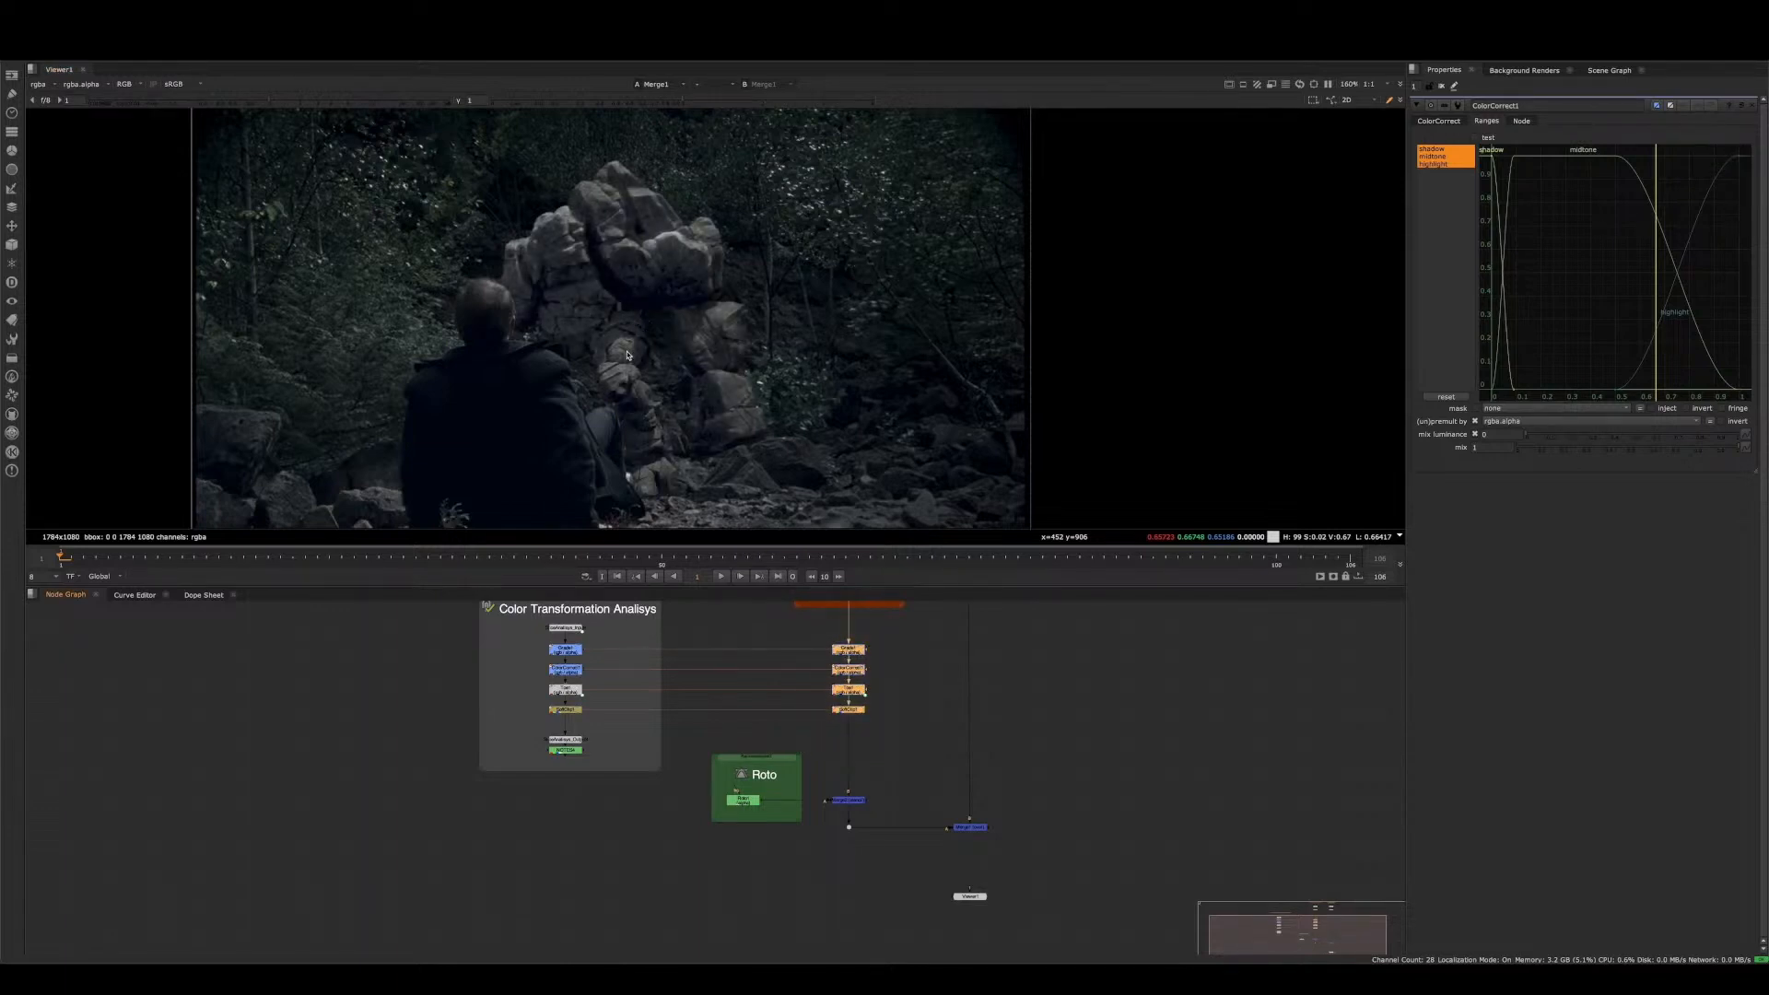
# - Raise the viewer gamma strongly and examine the black levels on the man's coat and head against the CG rock shadows
pyautogui.click(683, 100)
pyautogui.moveTo(683, 100); pyautogui.dragTo(904, 121)
pyautogui.scroll(4, 531, 410)
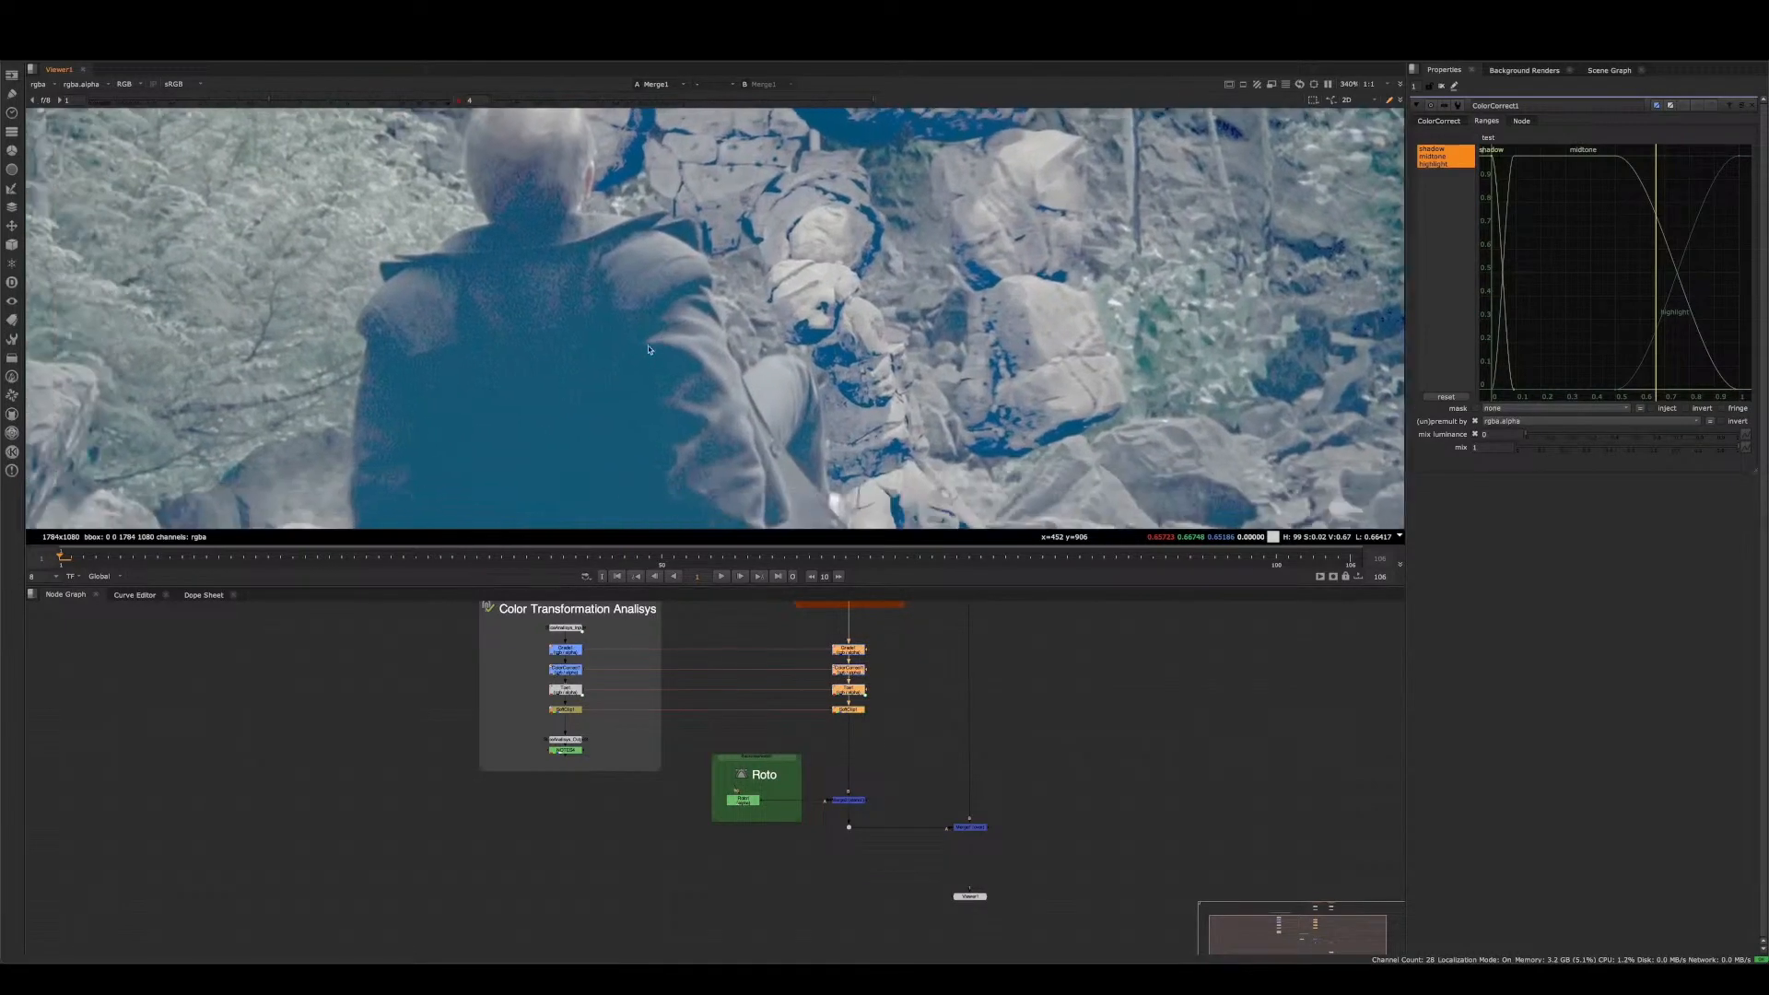
pyautogui.scroll(8, 654, 417)
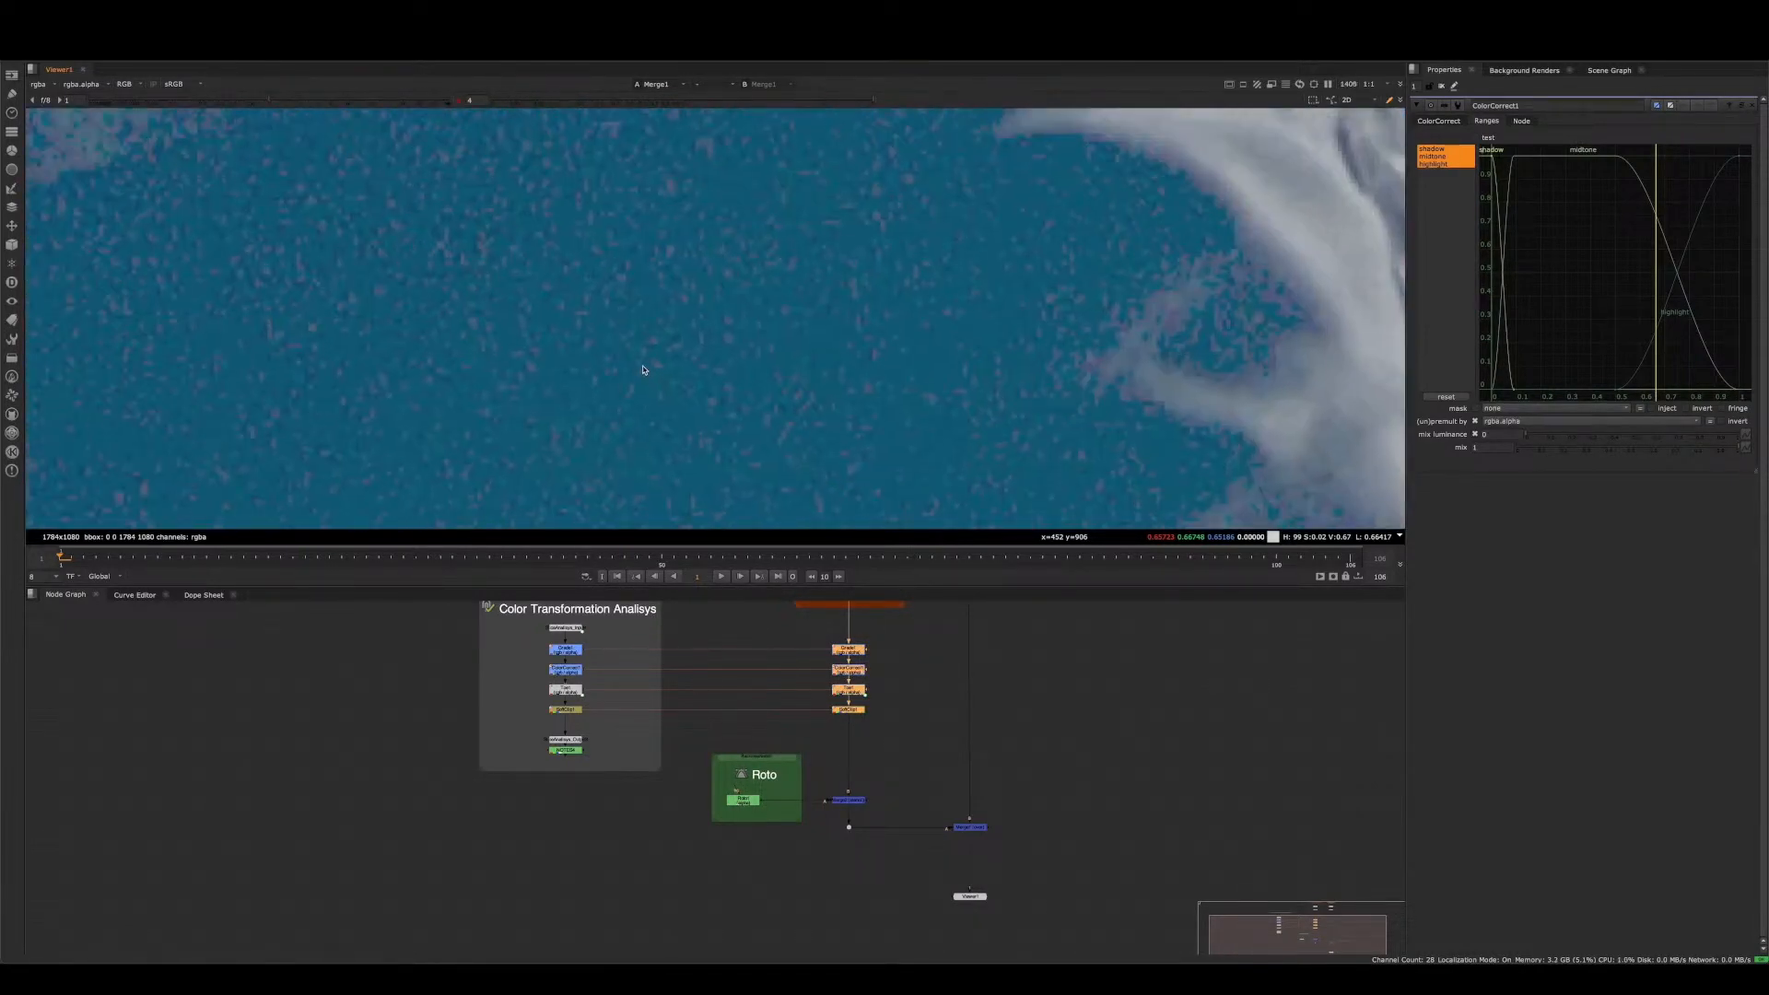
pyautogui.scroll(-5, 672, 347)
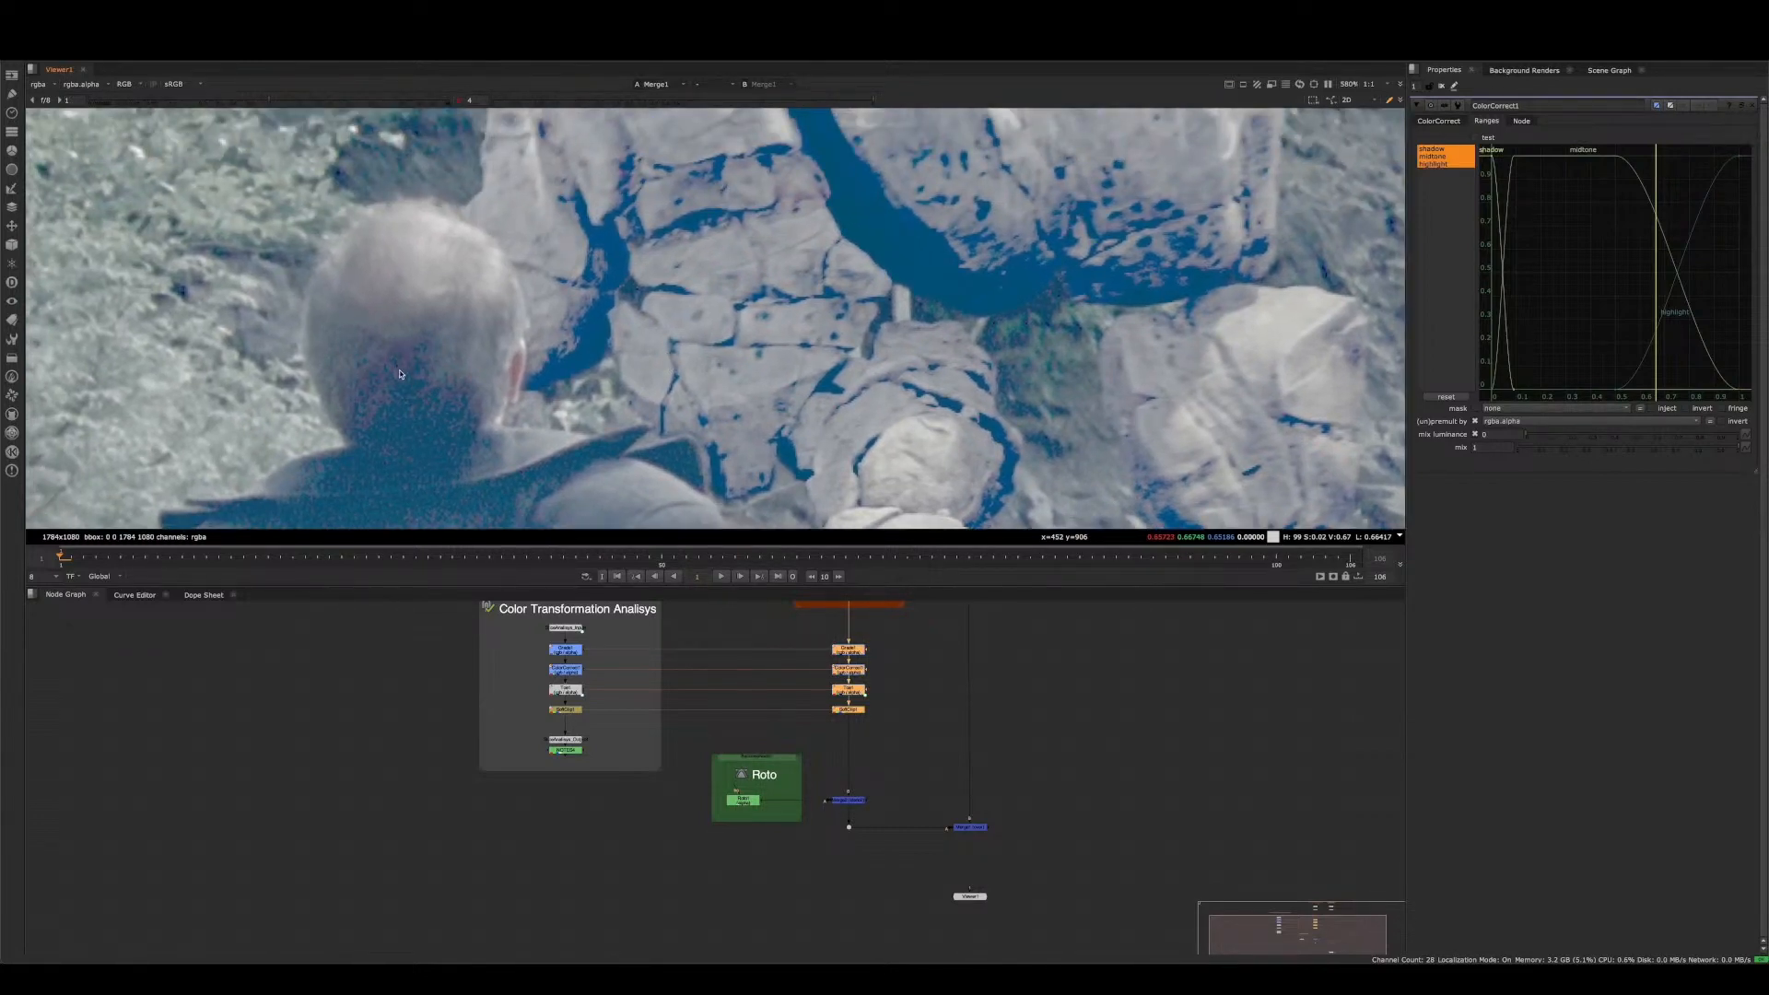
pyautogui.scroll(5, 391, 373)
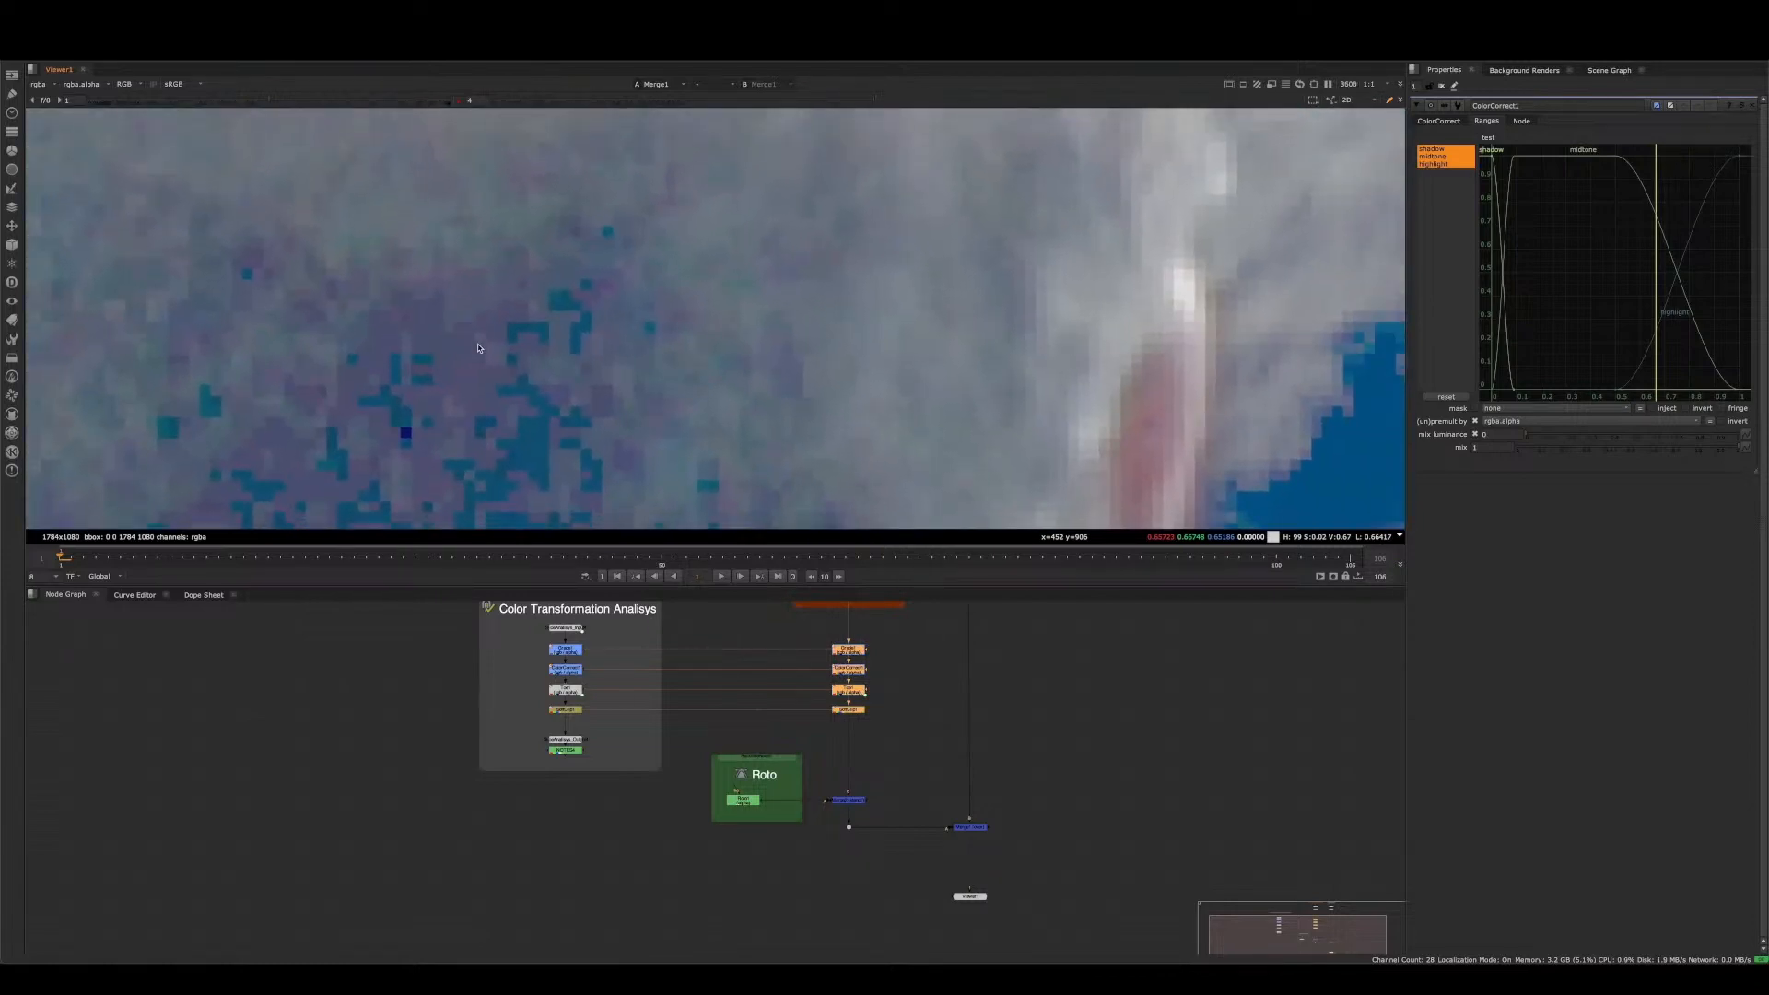
pyautogui.scroll(1, 493, 343)
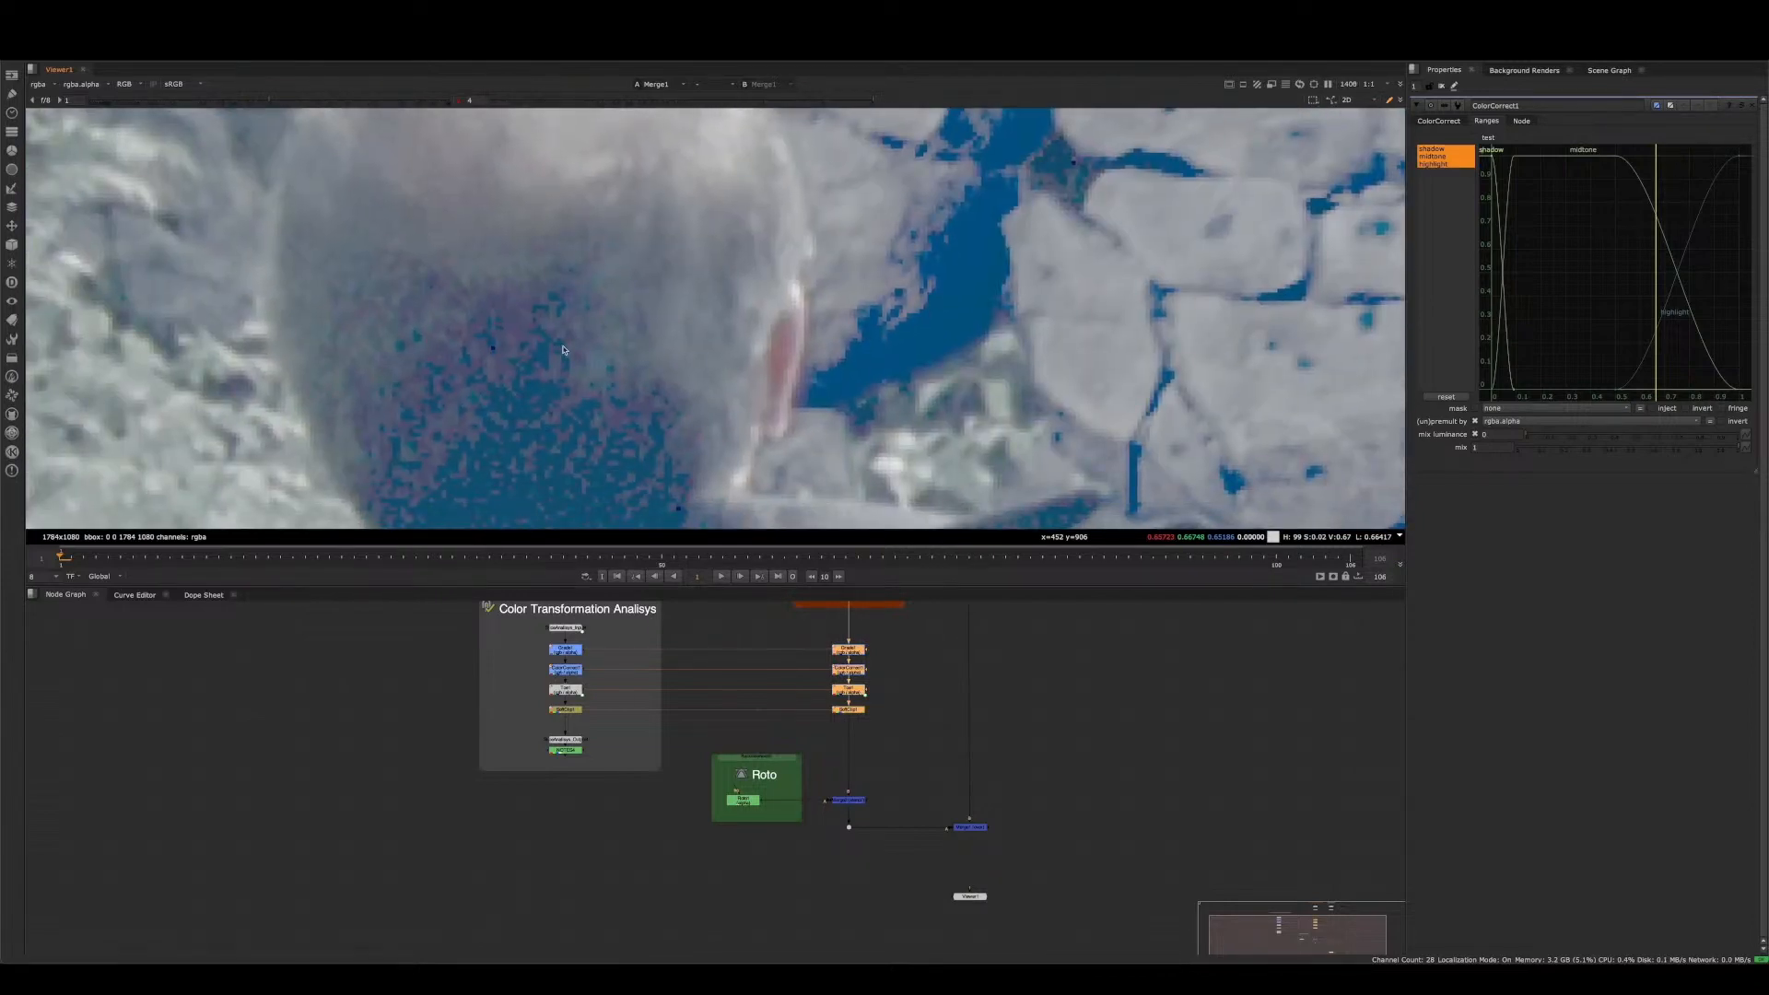
pyautogui.scroll(-4, 581, 369)
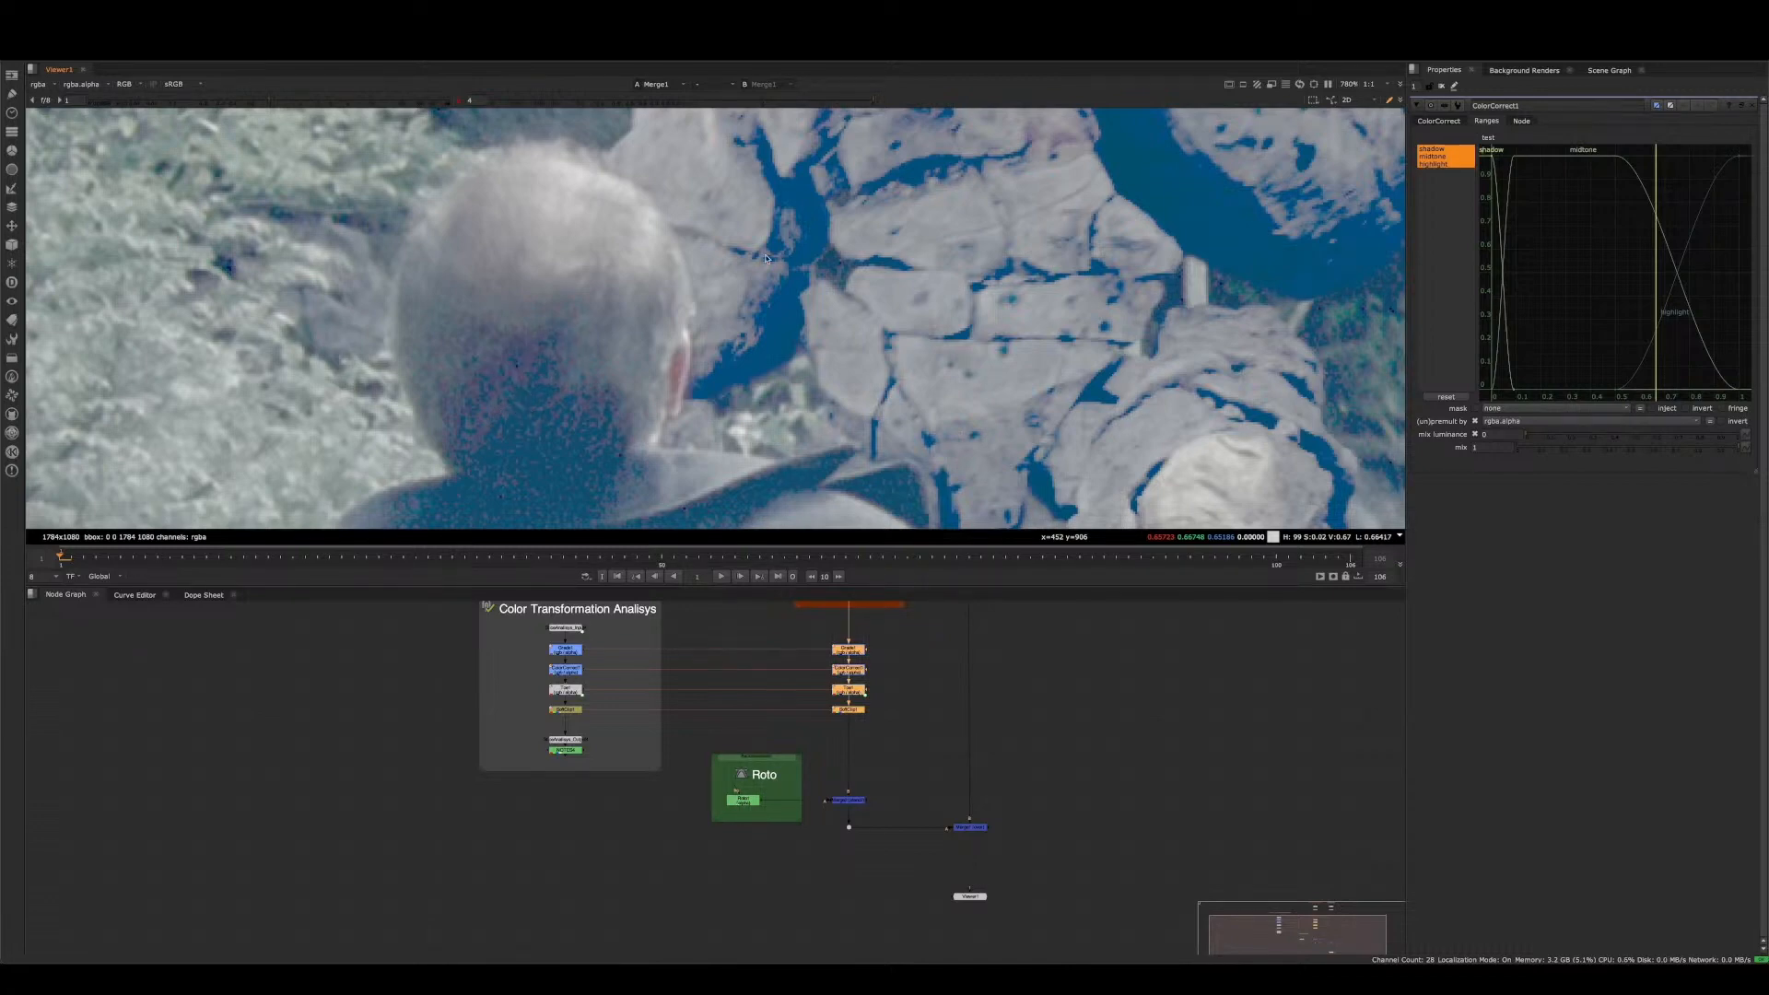
pyautogui.scroll(-5, 765, 259)
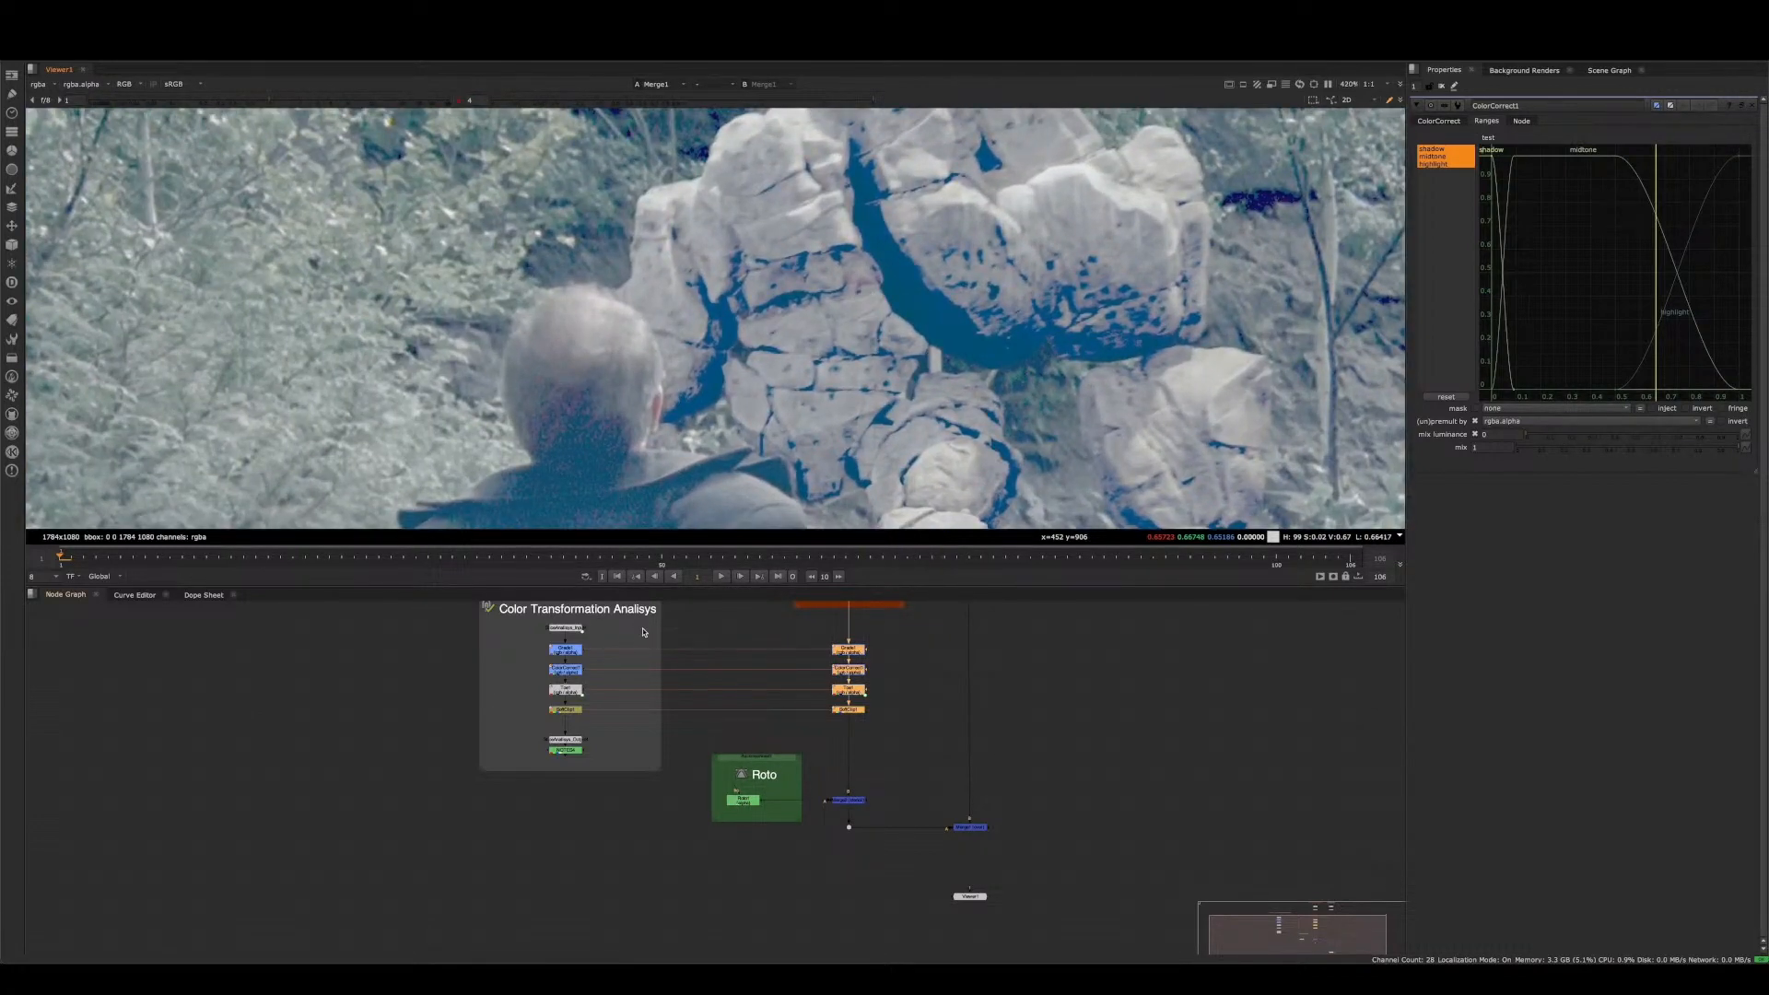
pyautogui.scroll(8, 1066, 267)
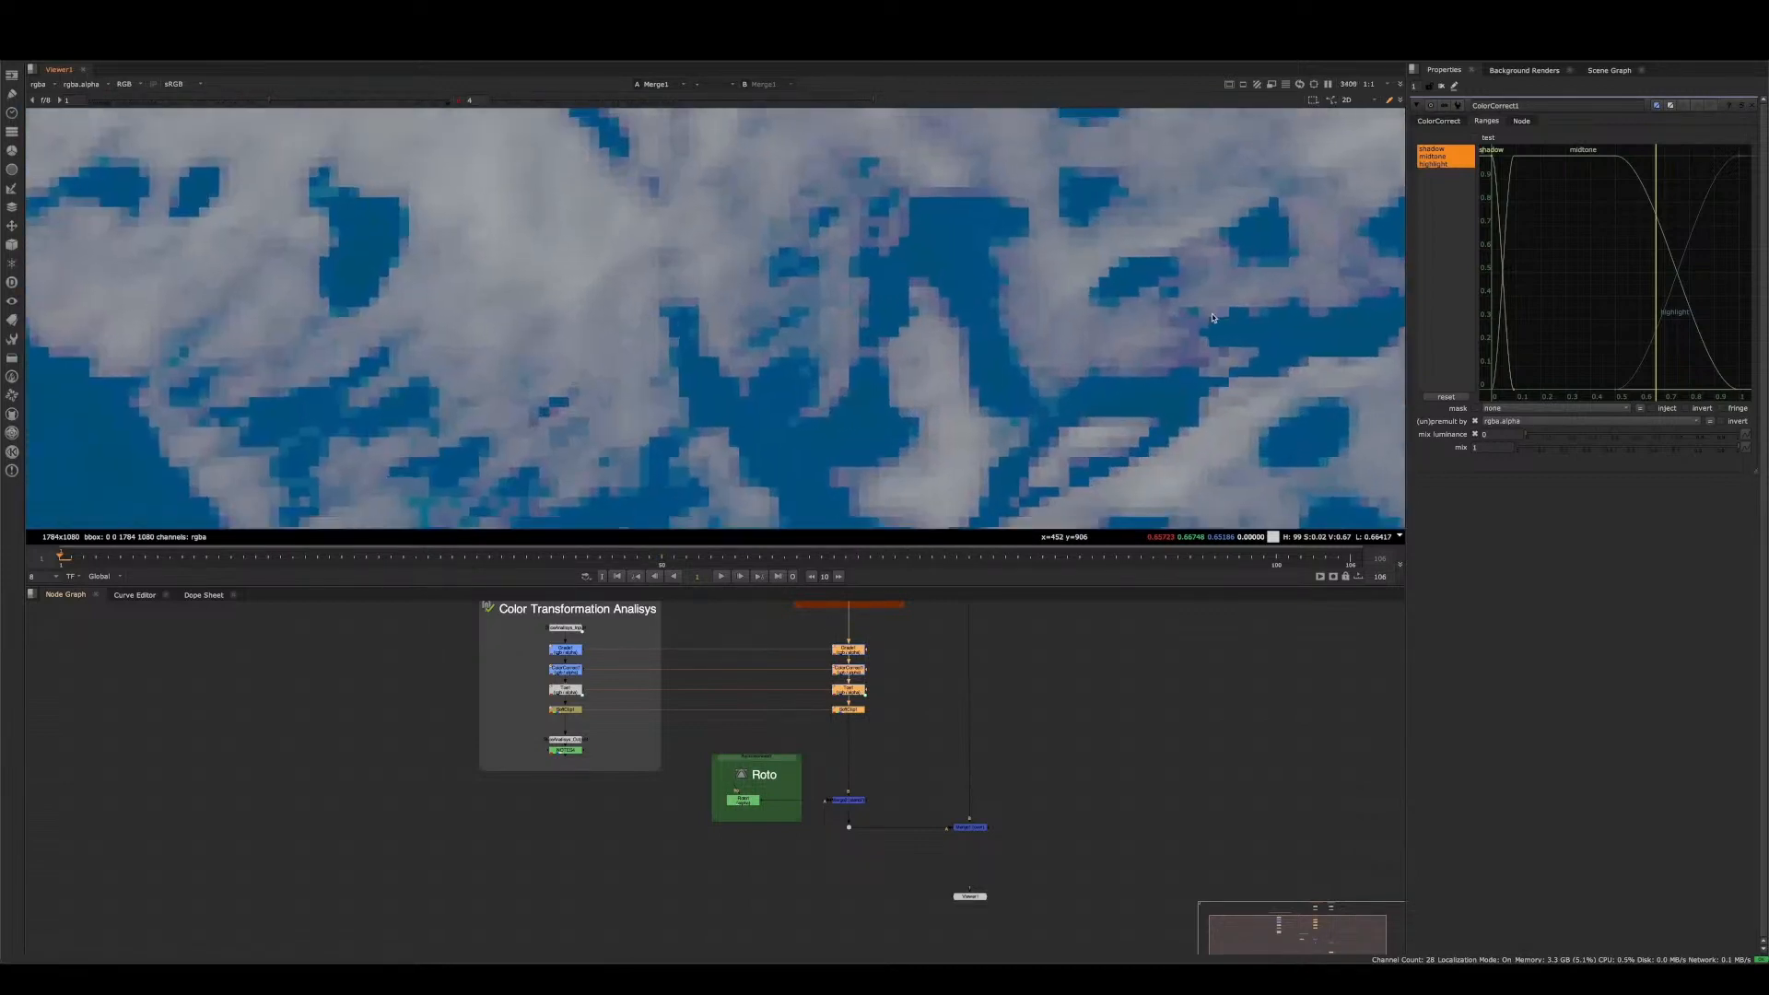
pyautogui.scroll(-7, 1193, 349)
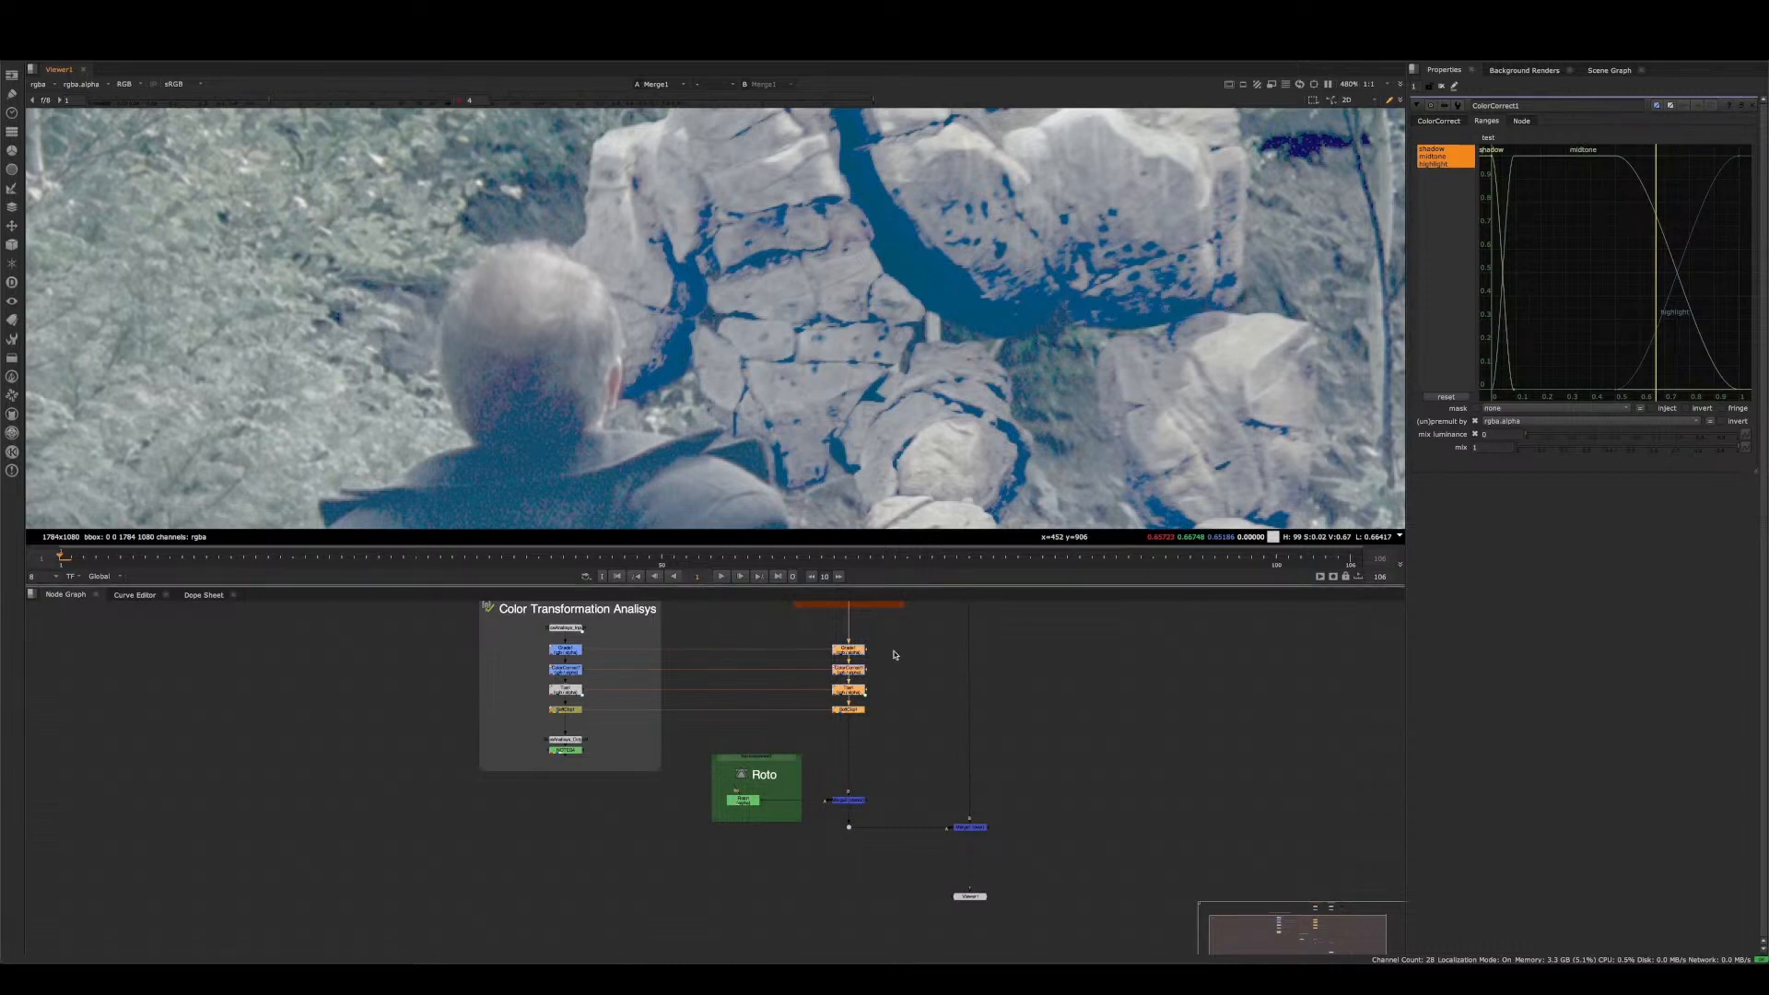
# - Display the NOTES4 analysis graph again, fit it in the viewer and reset the viewer gamma to 1
pyautogui.click(548, 767)
pyautogui.press('1')
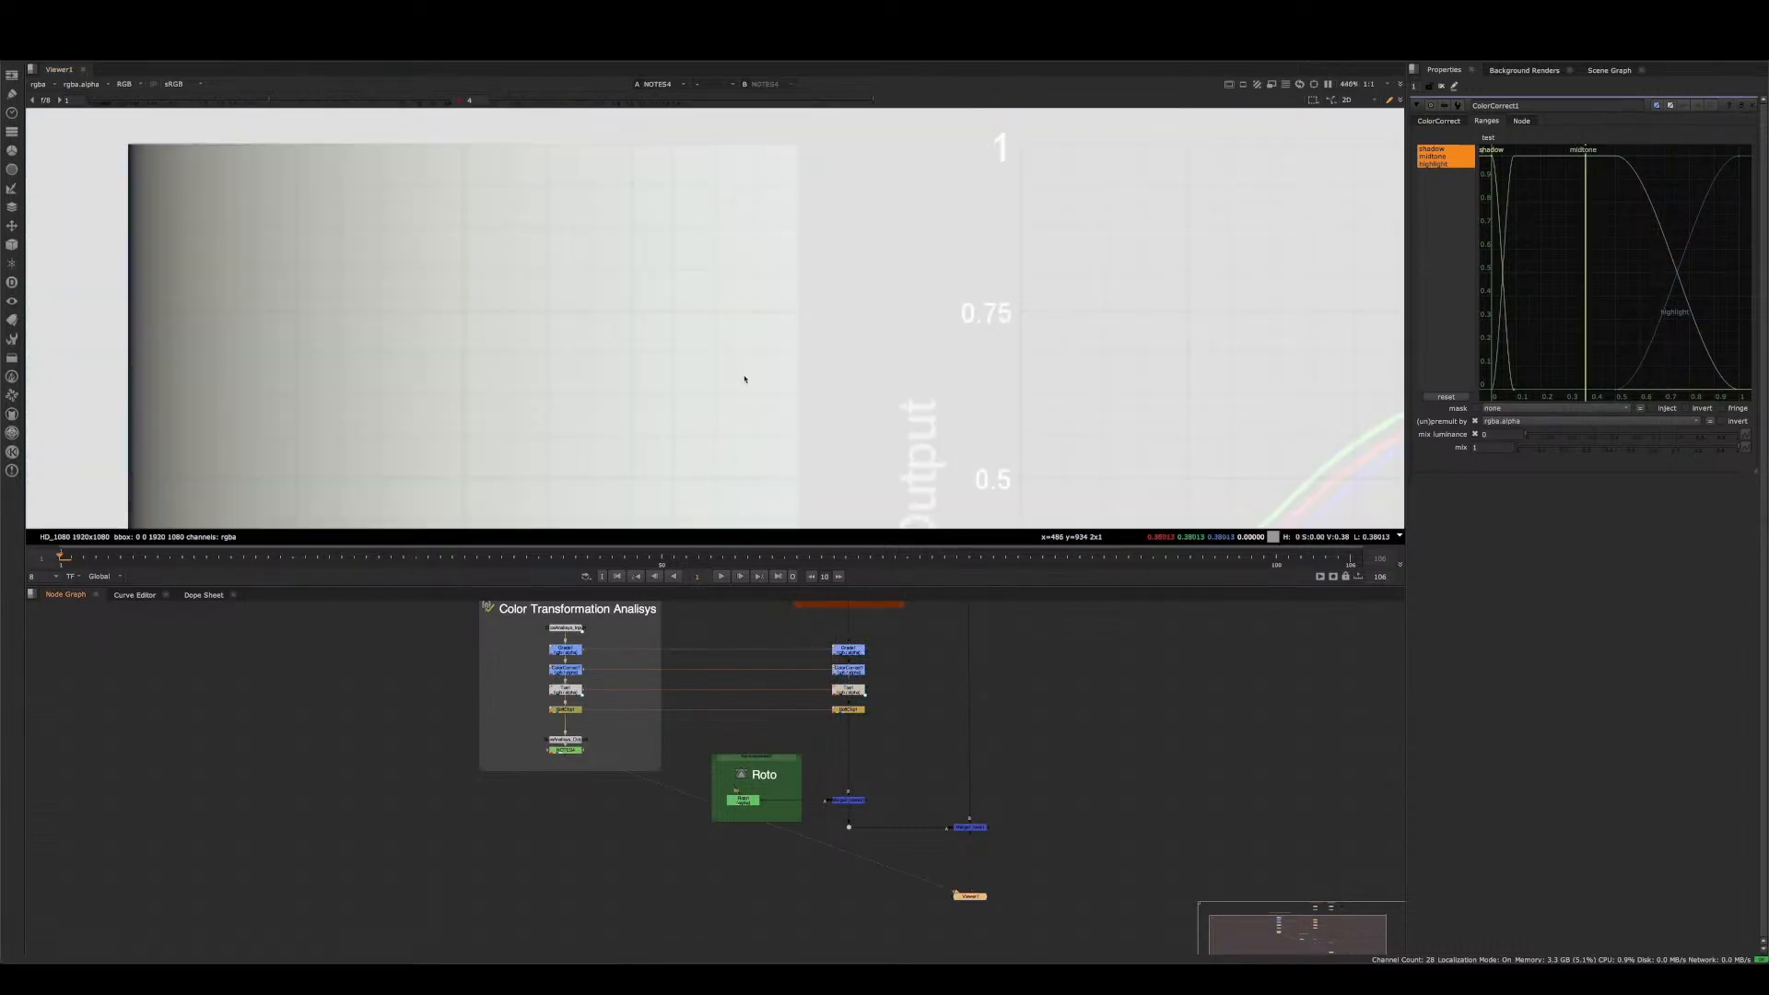
pyautogui.press('f')
pyautogui.click(462, 102)
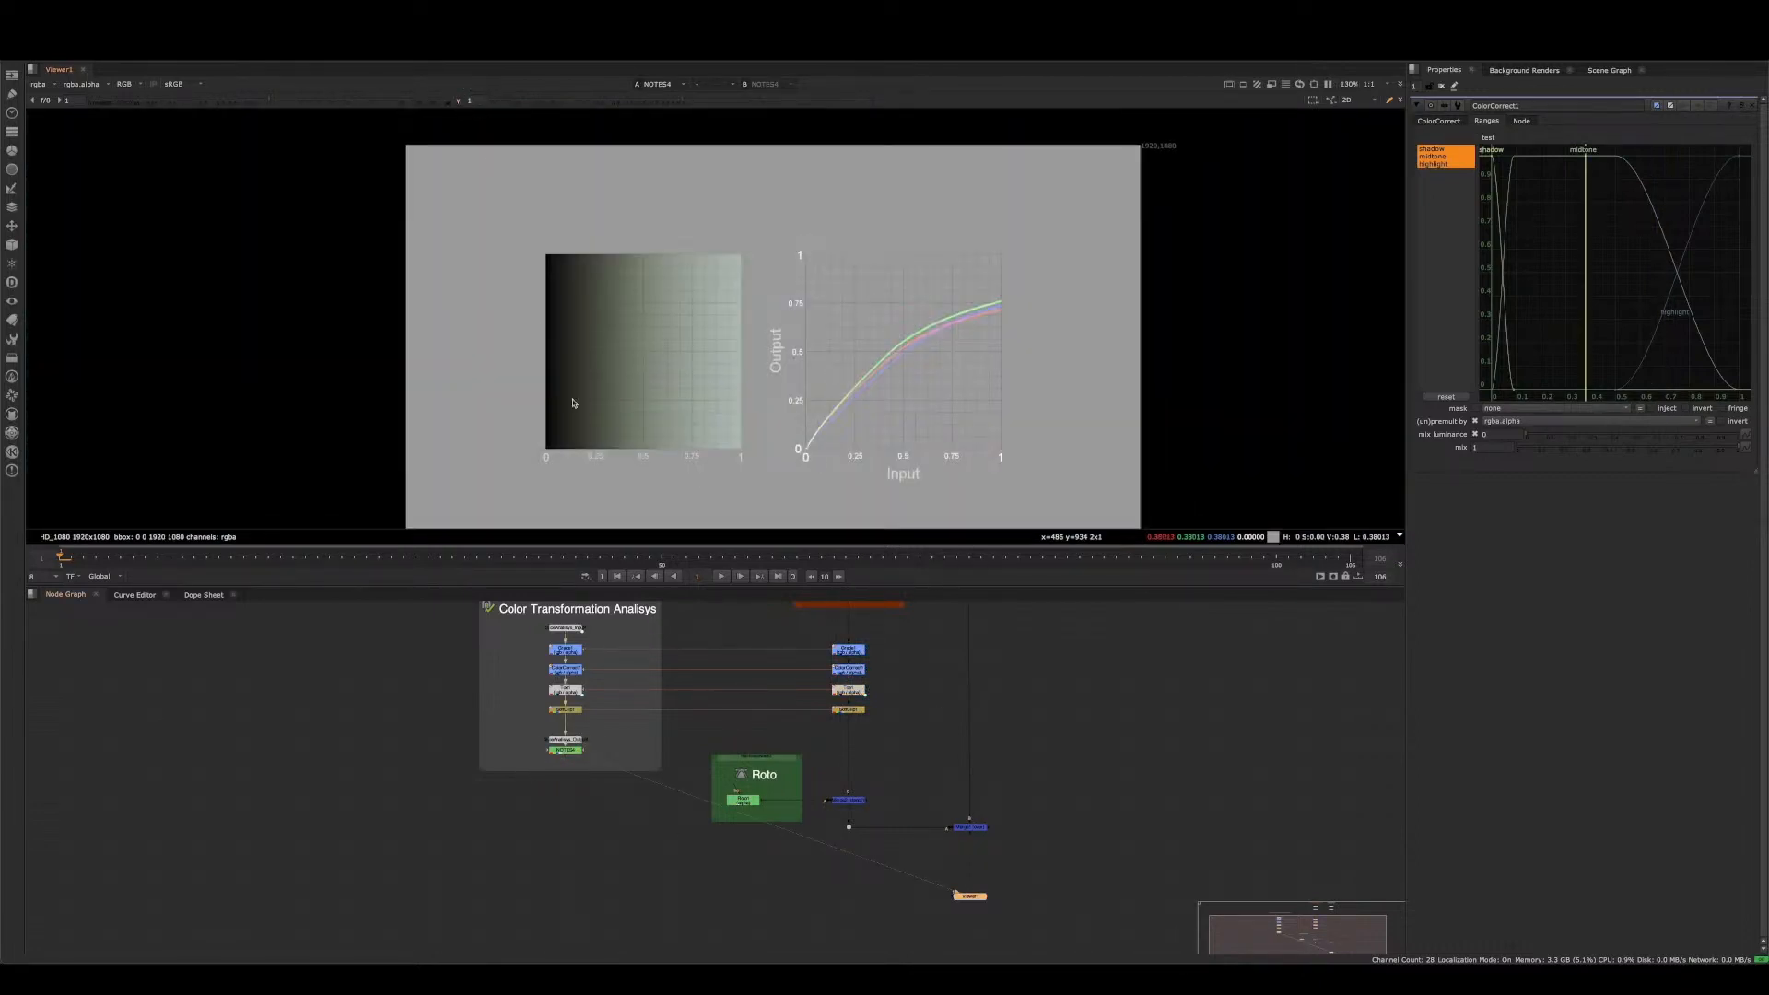
# - Disable Grade1, ColorCorrect1, Toe1 and SoftClip1 in the Color Transformation Analisys chain
pyautogui.scroll(3, 556, 712)
pyautogui.moveTo(536, 625); pyautogui.dragTo(539, 665, button='middle')
pyautogui.moveTo(508, 652); pyautogui.dragTo(624, 762)
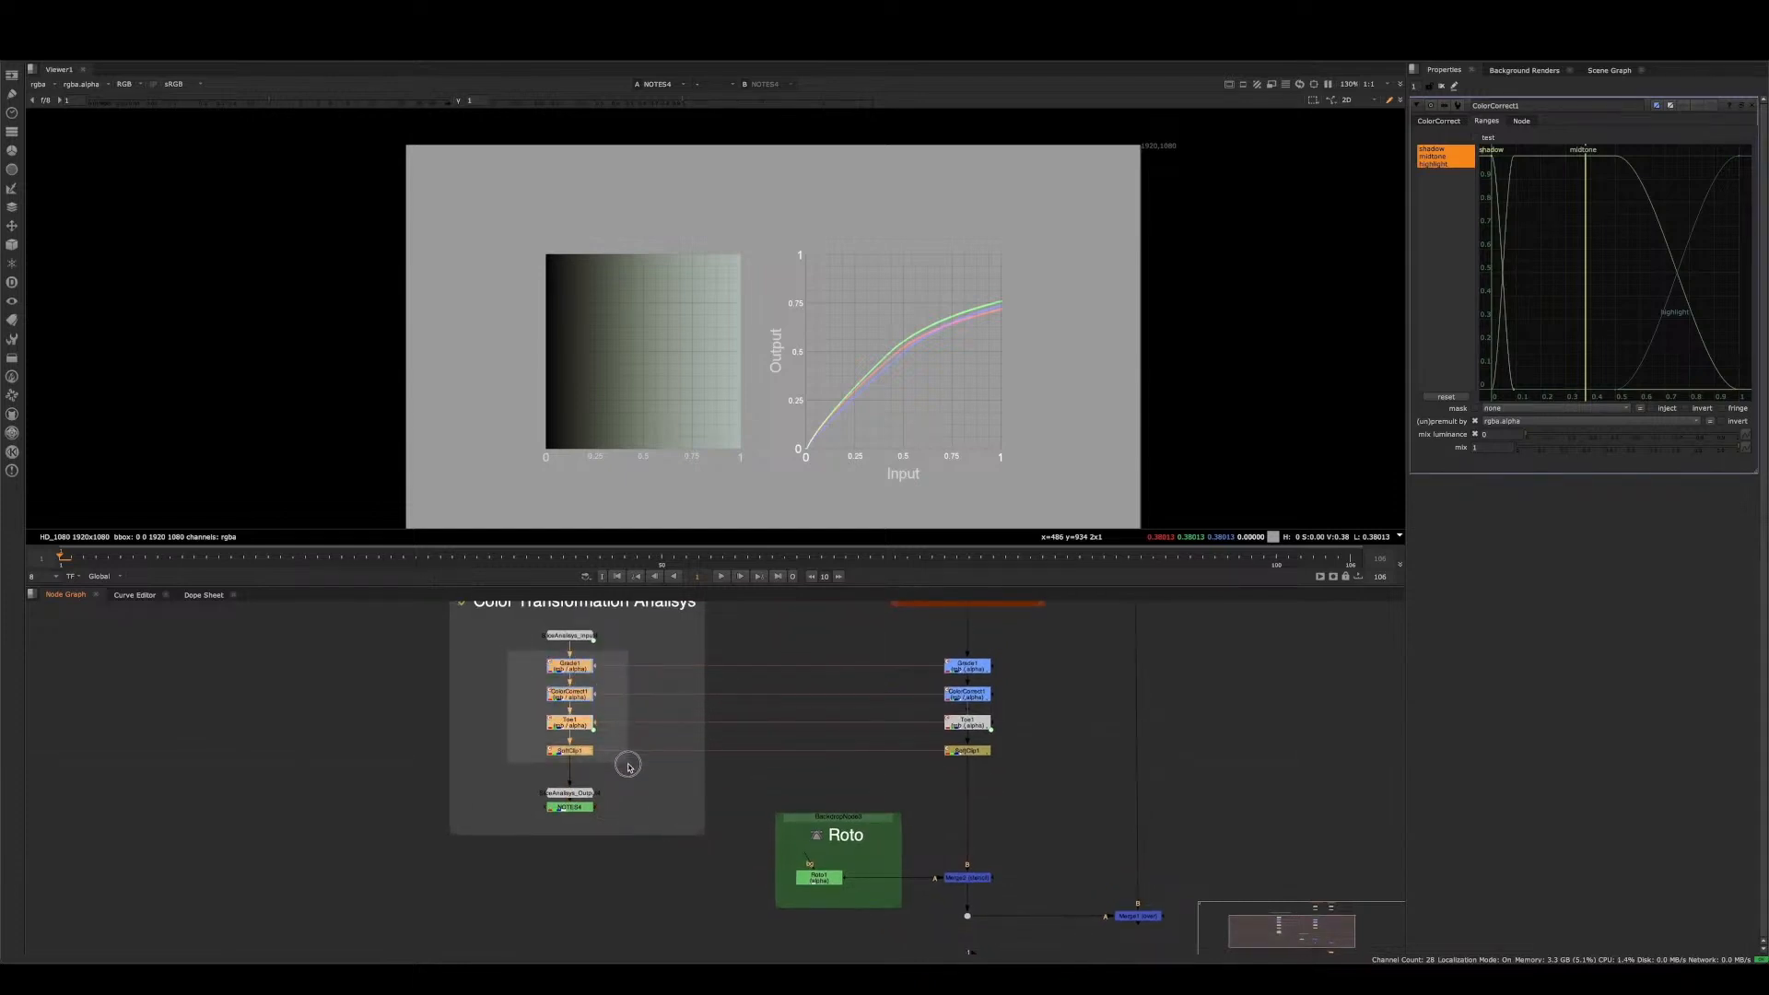
pyautogui.press('d')
# - Add a Grade node directly below SoftClip1 in the Color Transformation Analisys chain
pyautogui.scroll(2, 905, 385)
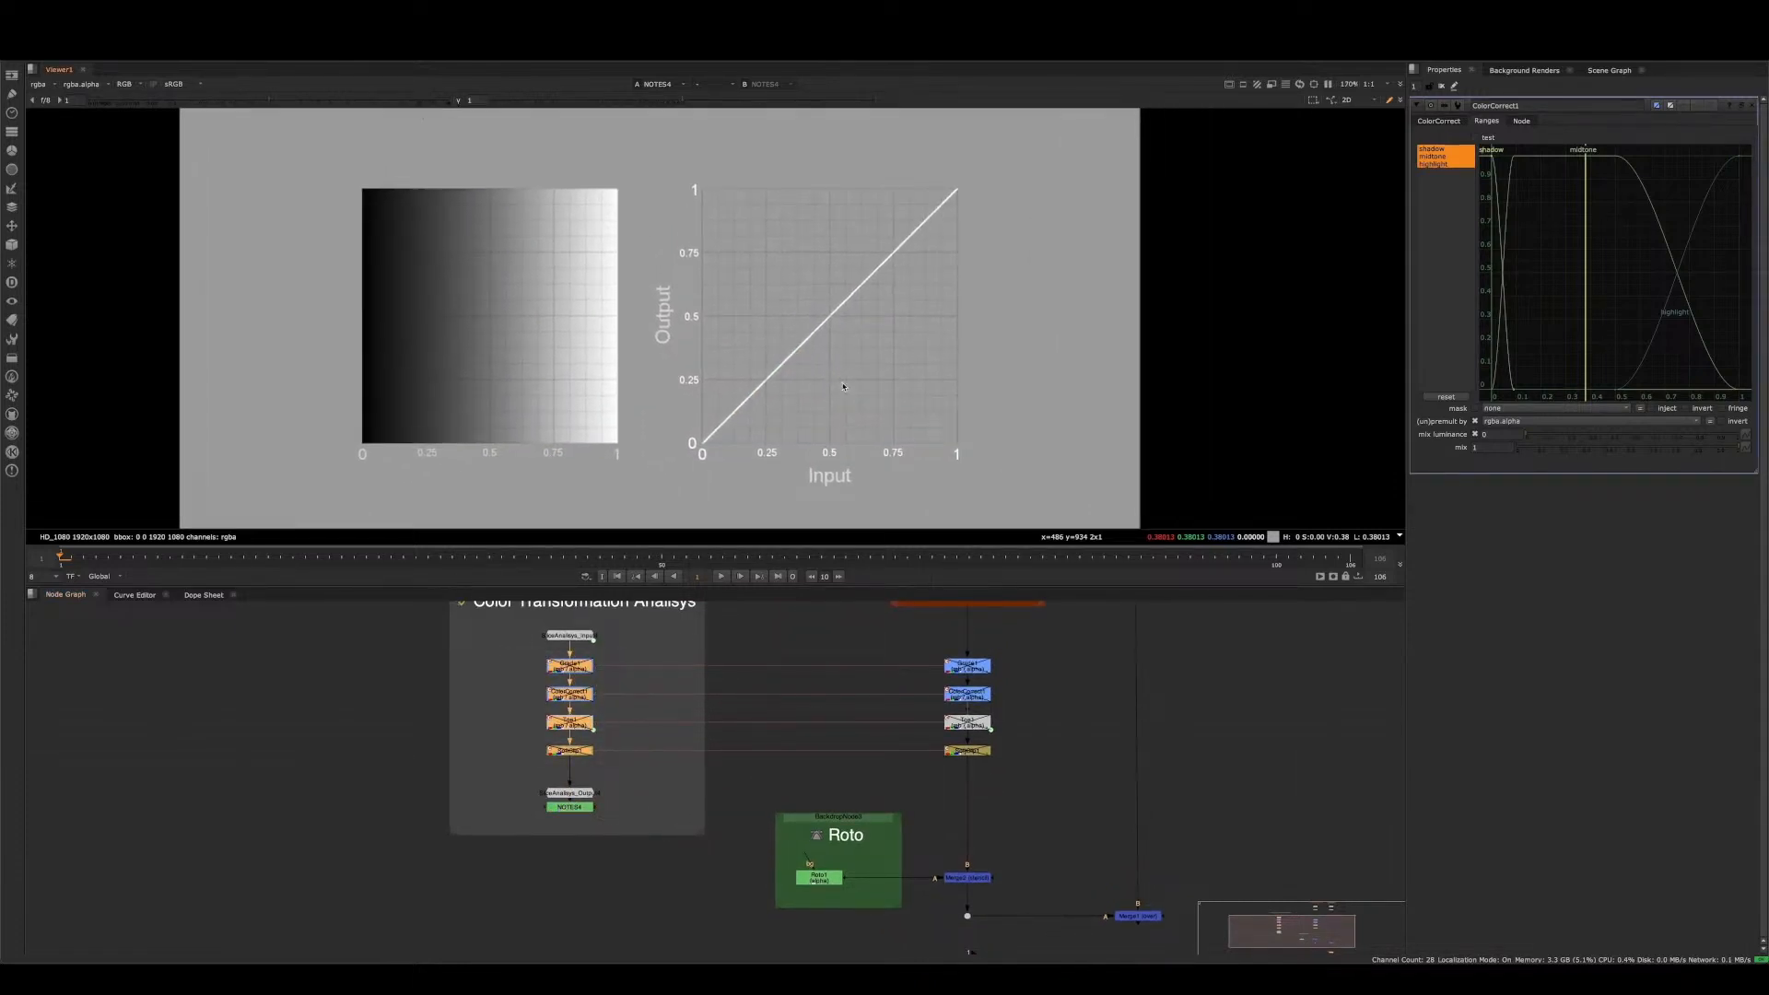
pyautogui.scroll(2, 983, 366)
pyautogui.scroll(2, 576, 750)
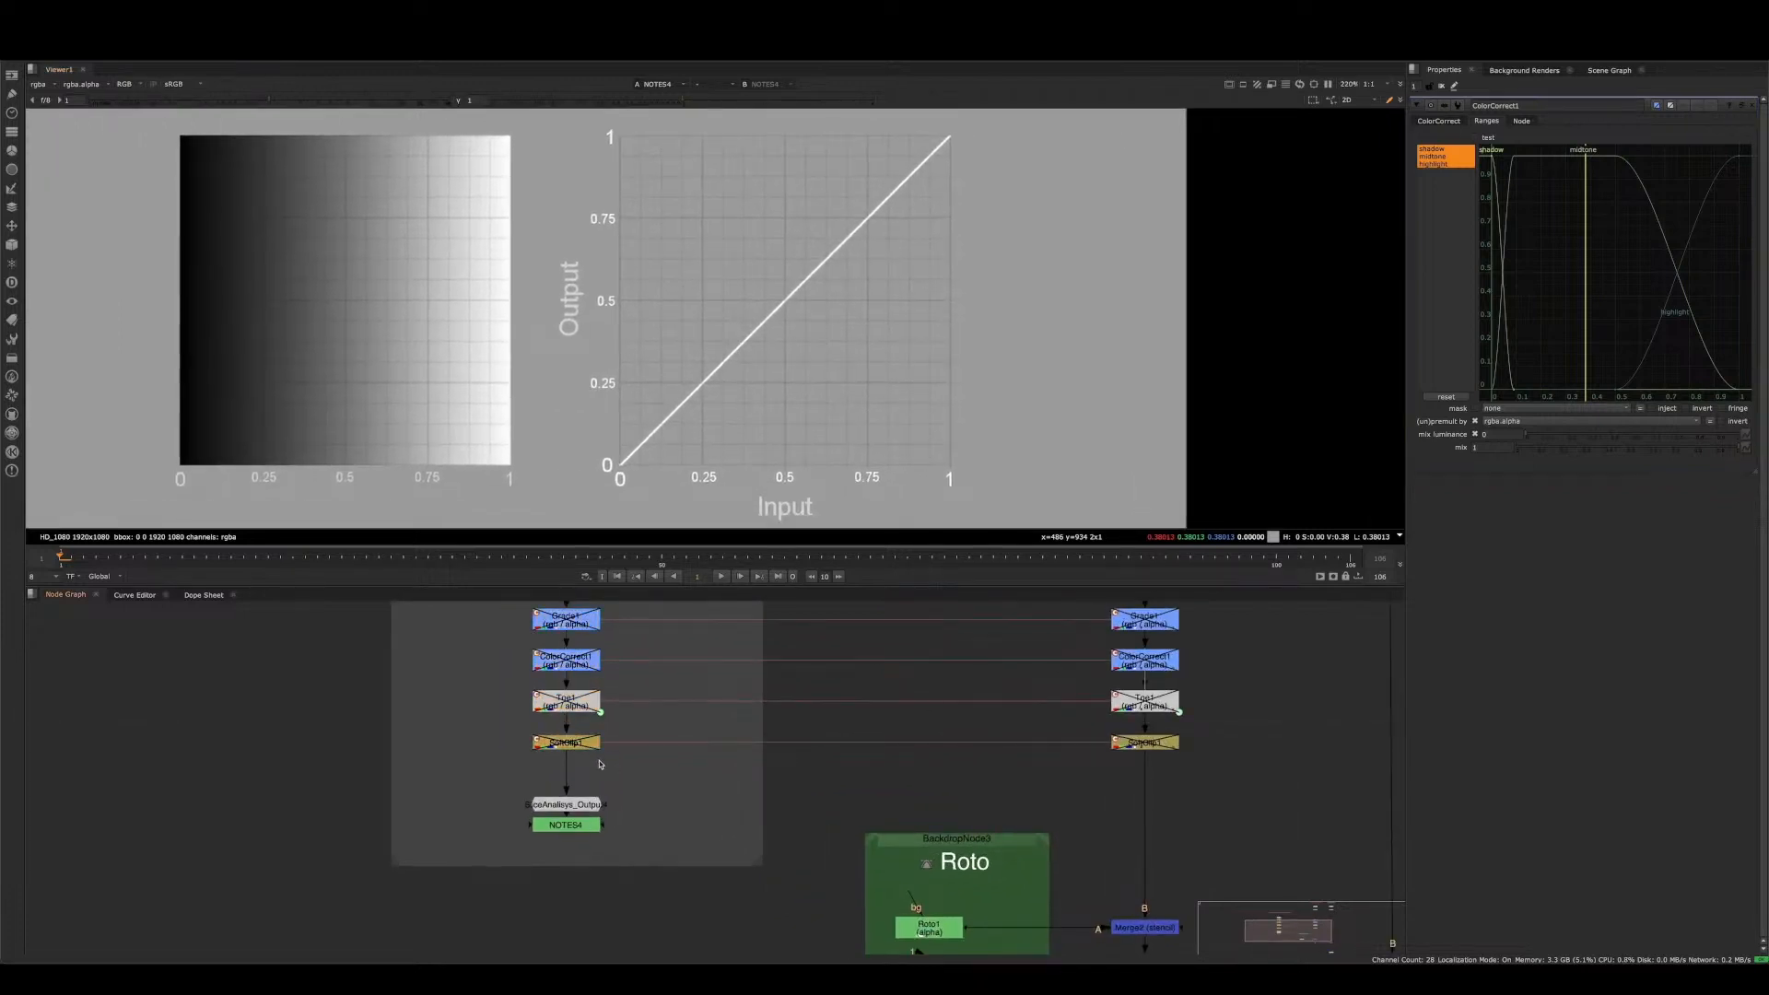
pyautogui.press('g')
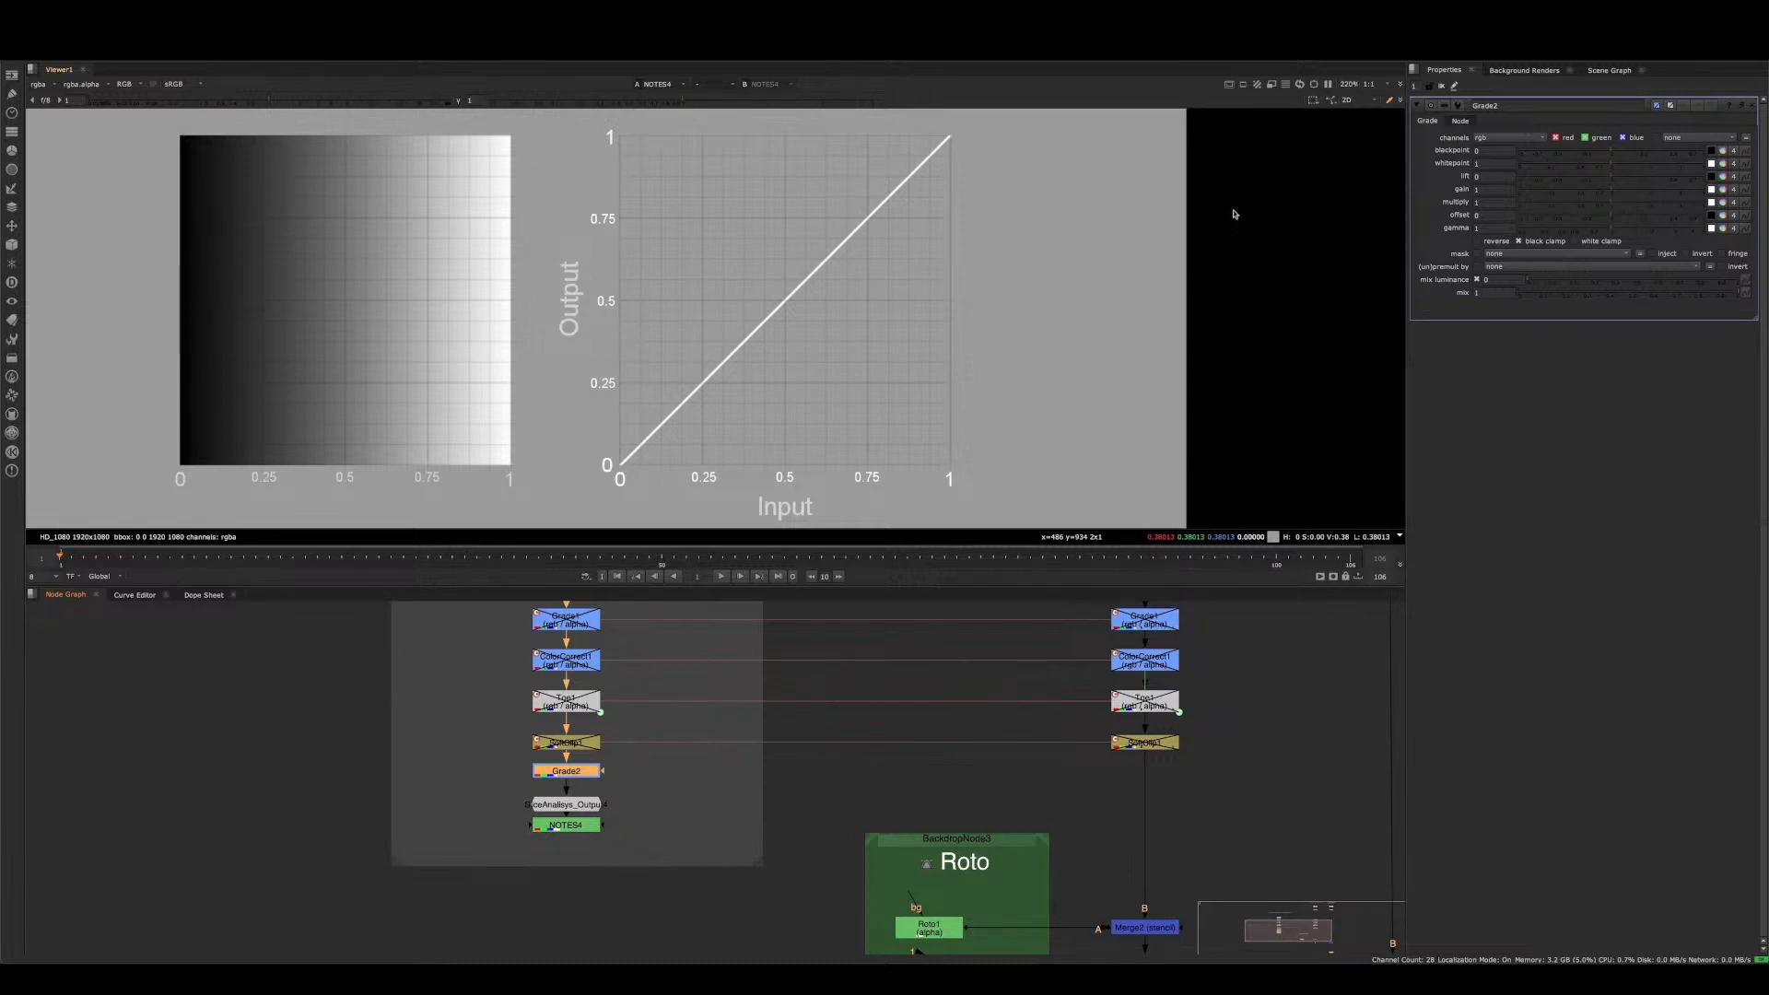
# - Test Grade2's effect on the curve by doubling multiply and lowering offset to about -0.38, resetting each to its default
pyautogui.click(1493, 202)
pyautogui.press('Return')
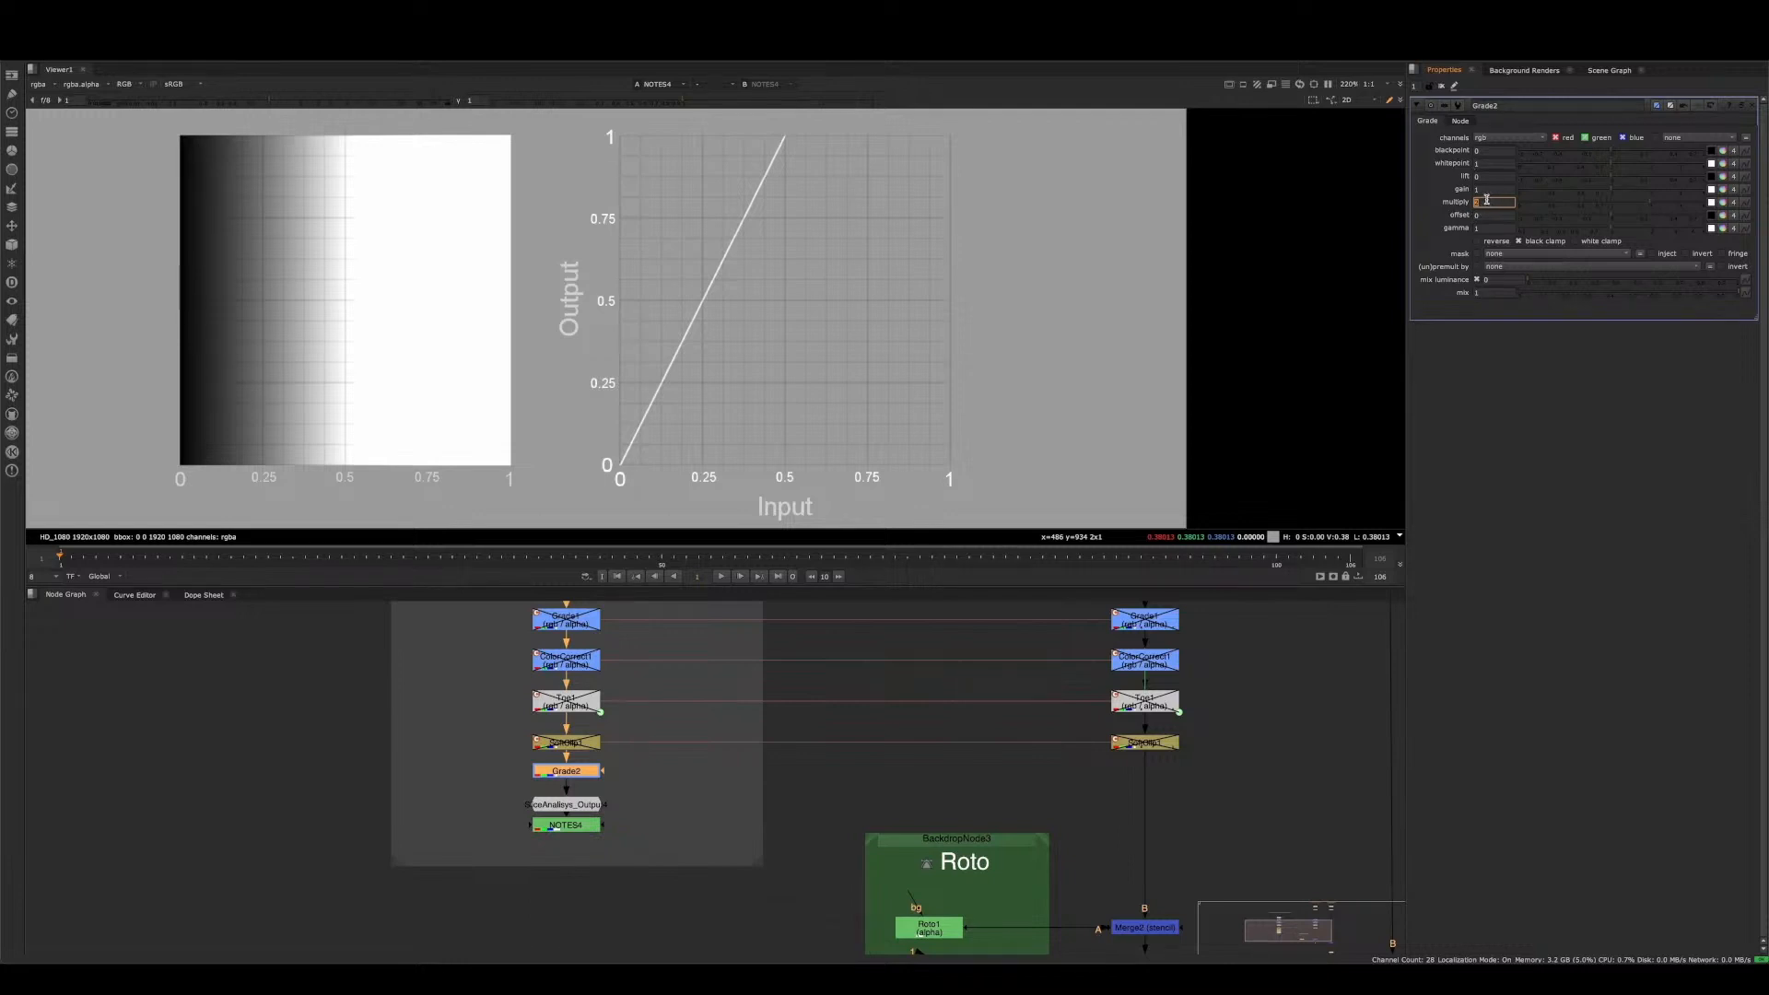
pyautogui.press('Return')
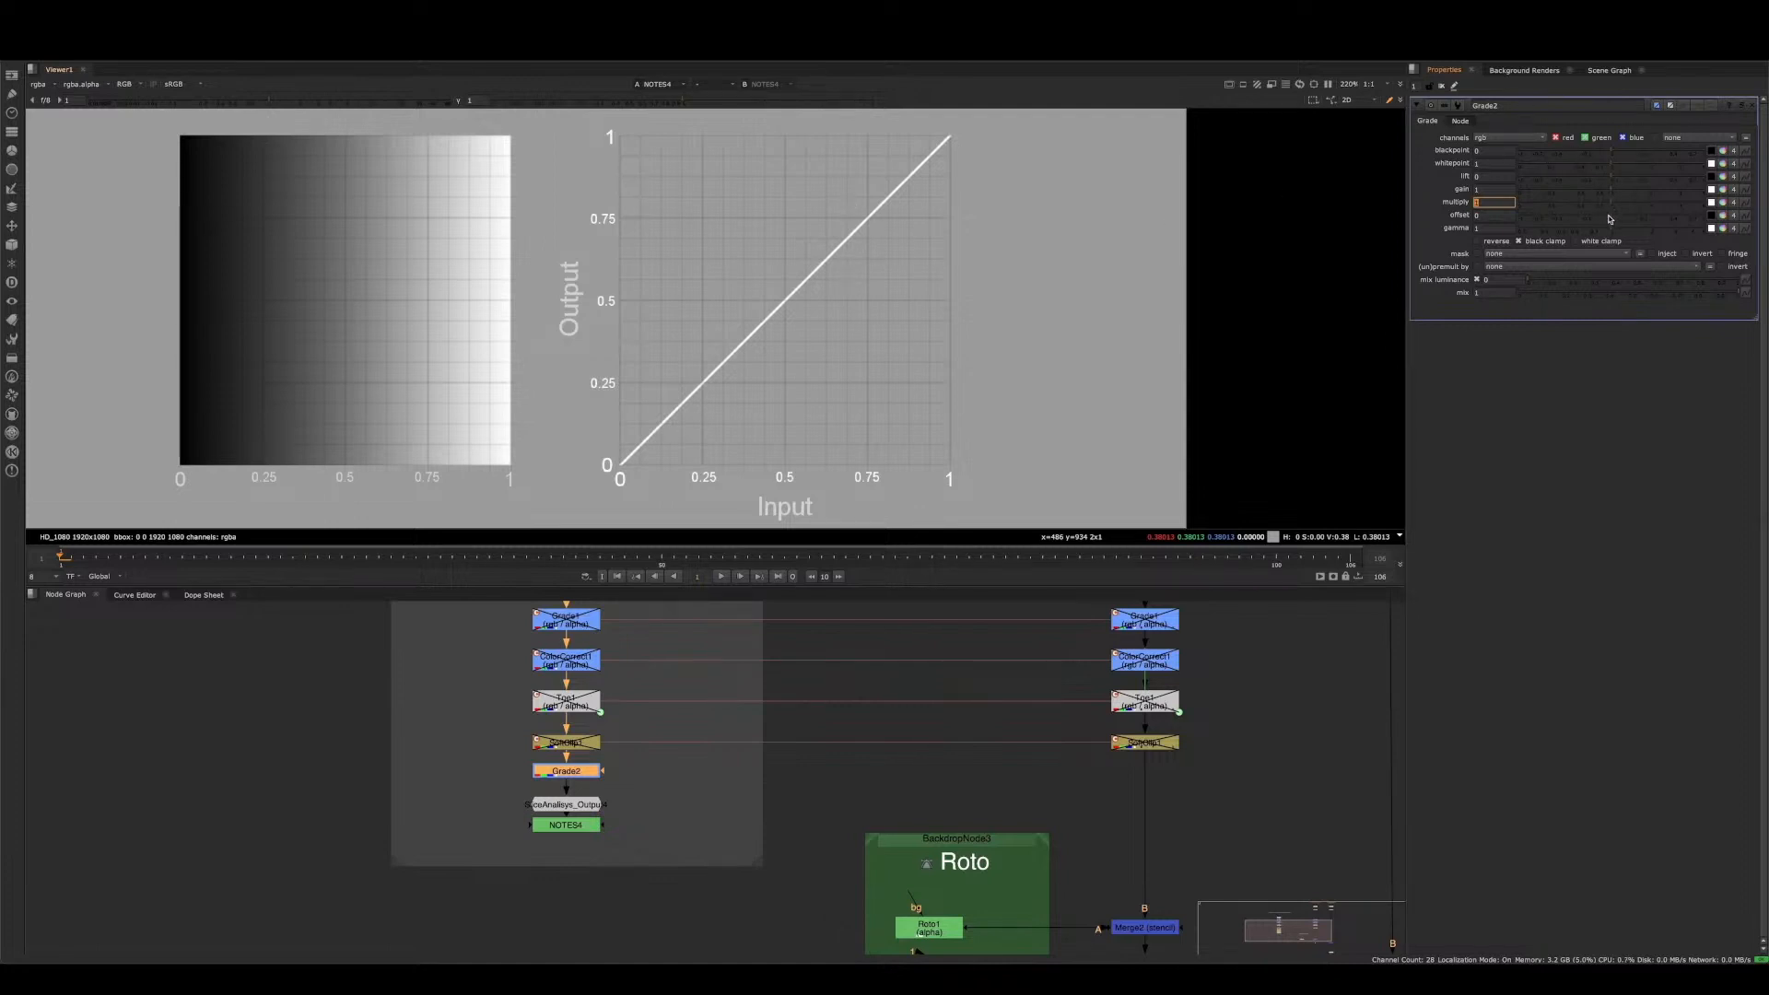
pyautogui.moveTo(1608, 216); pyautogui.dragTo(1557, 224)
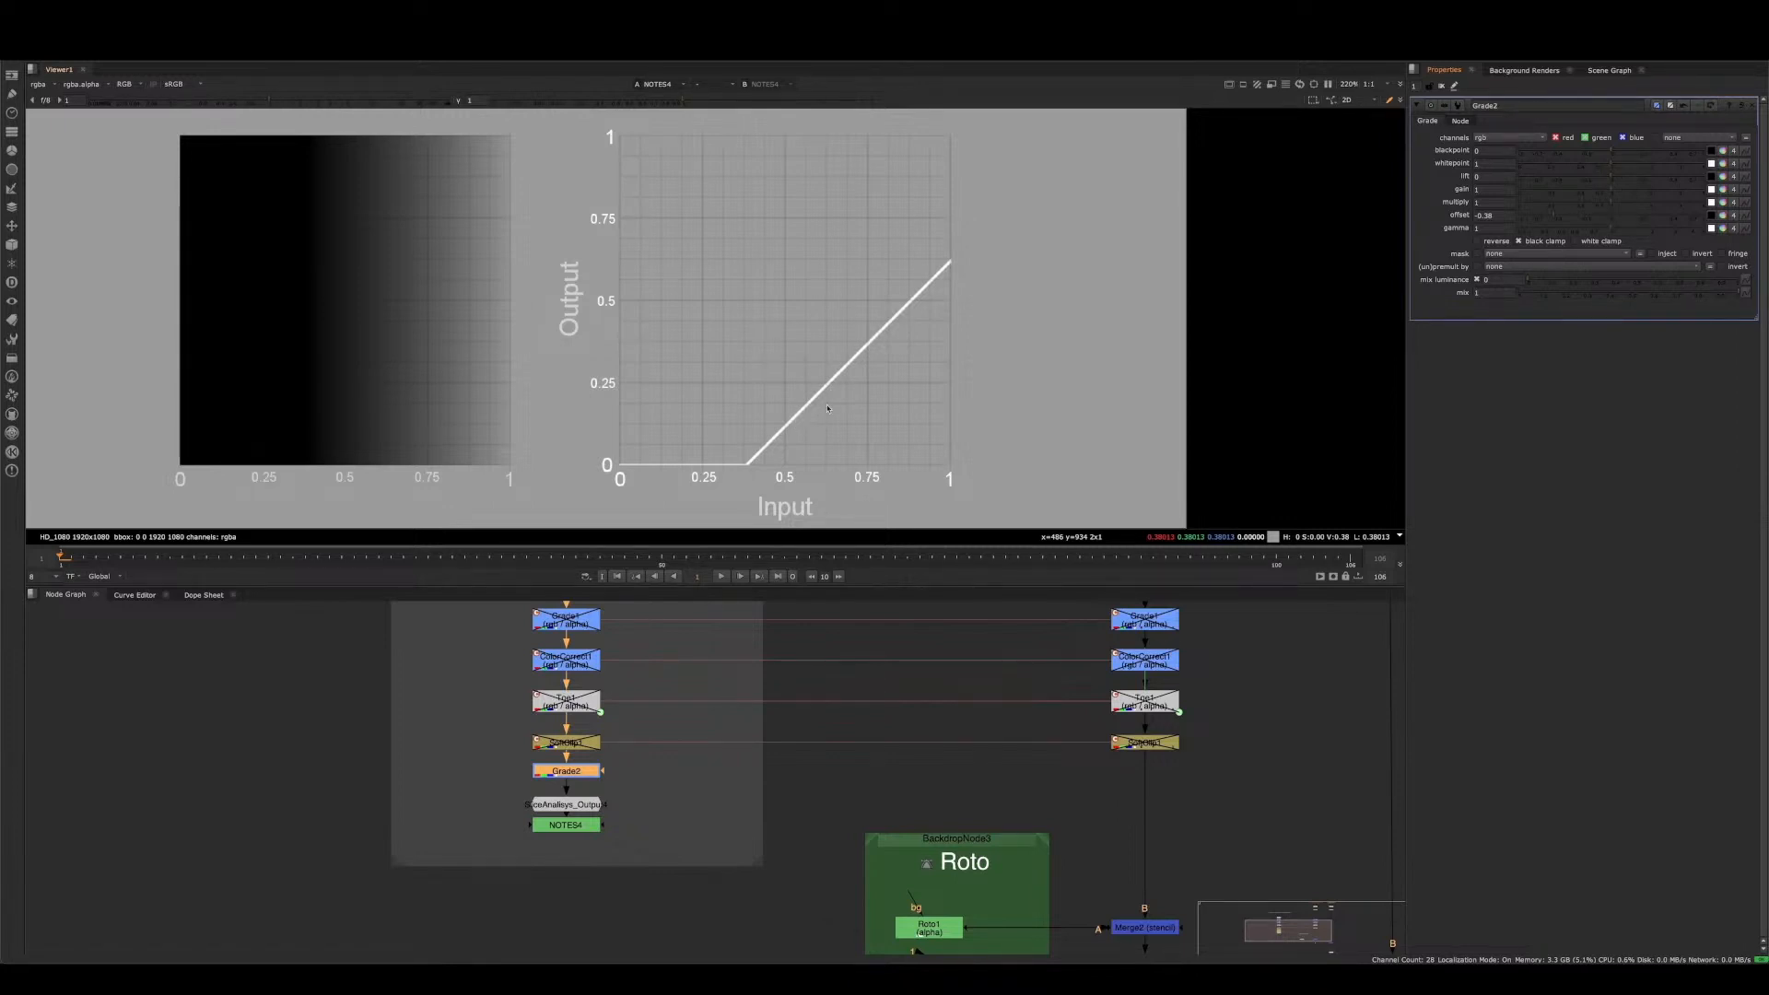
pyautogui.click(1608, 215)
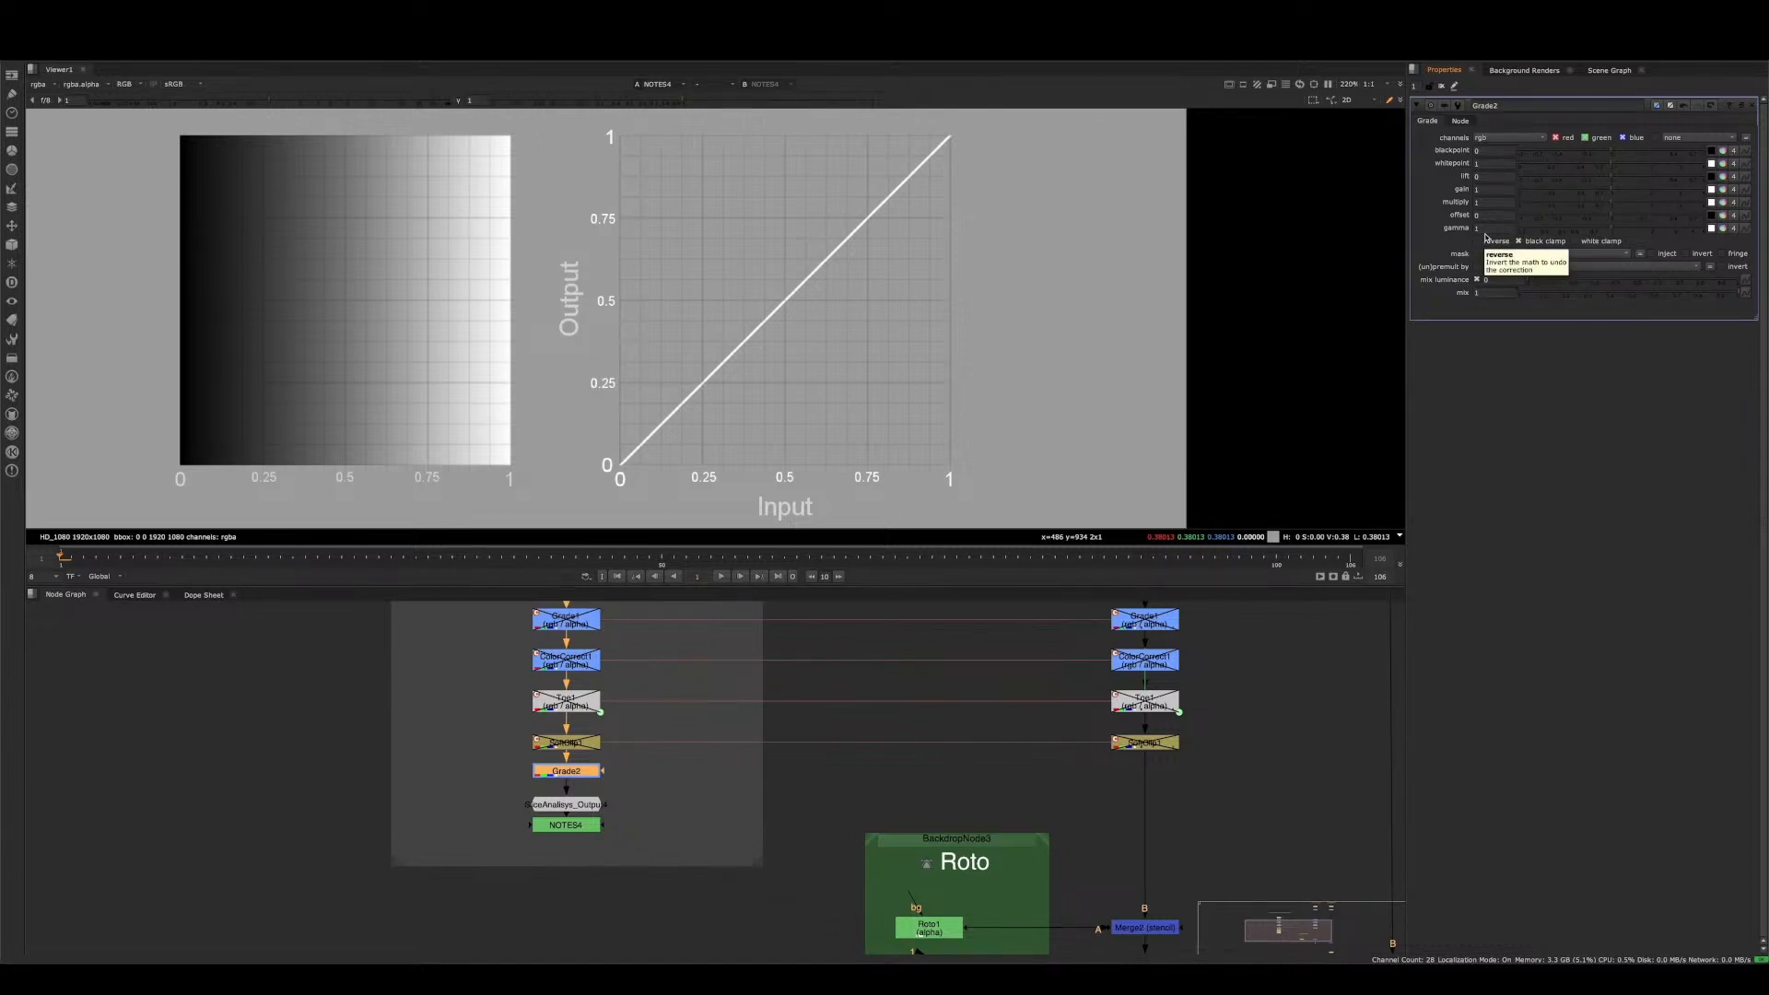
# - Test a gamma of 2 on Grade2 against the response curve and delete the node from the analysis chain
pyautogui.moveTo(1613, 230); pyautogui.dragTo(1652, 231)
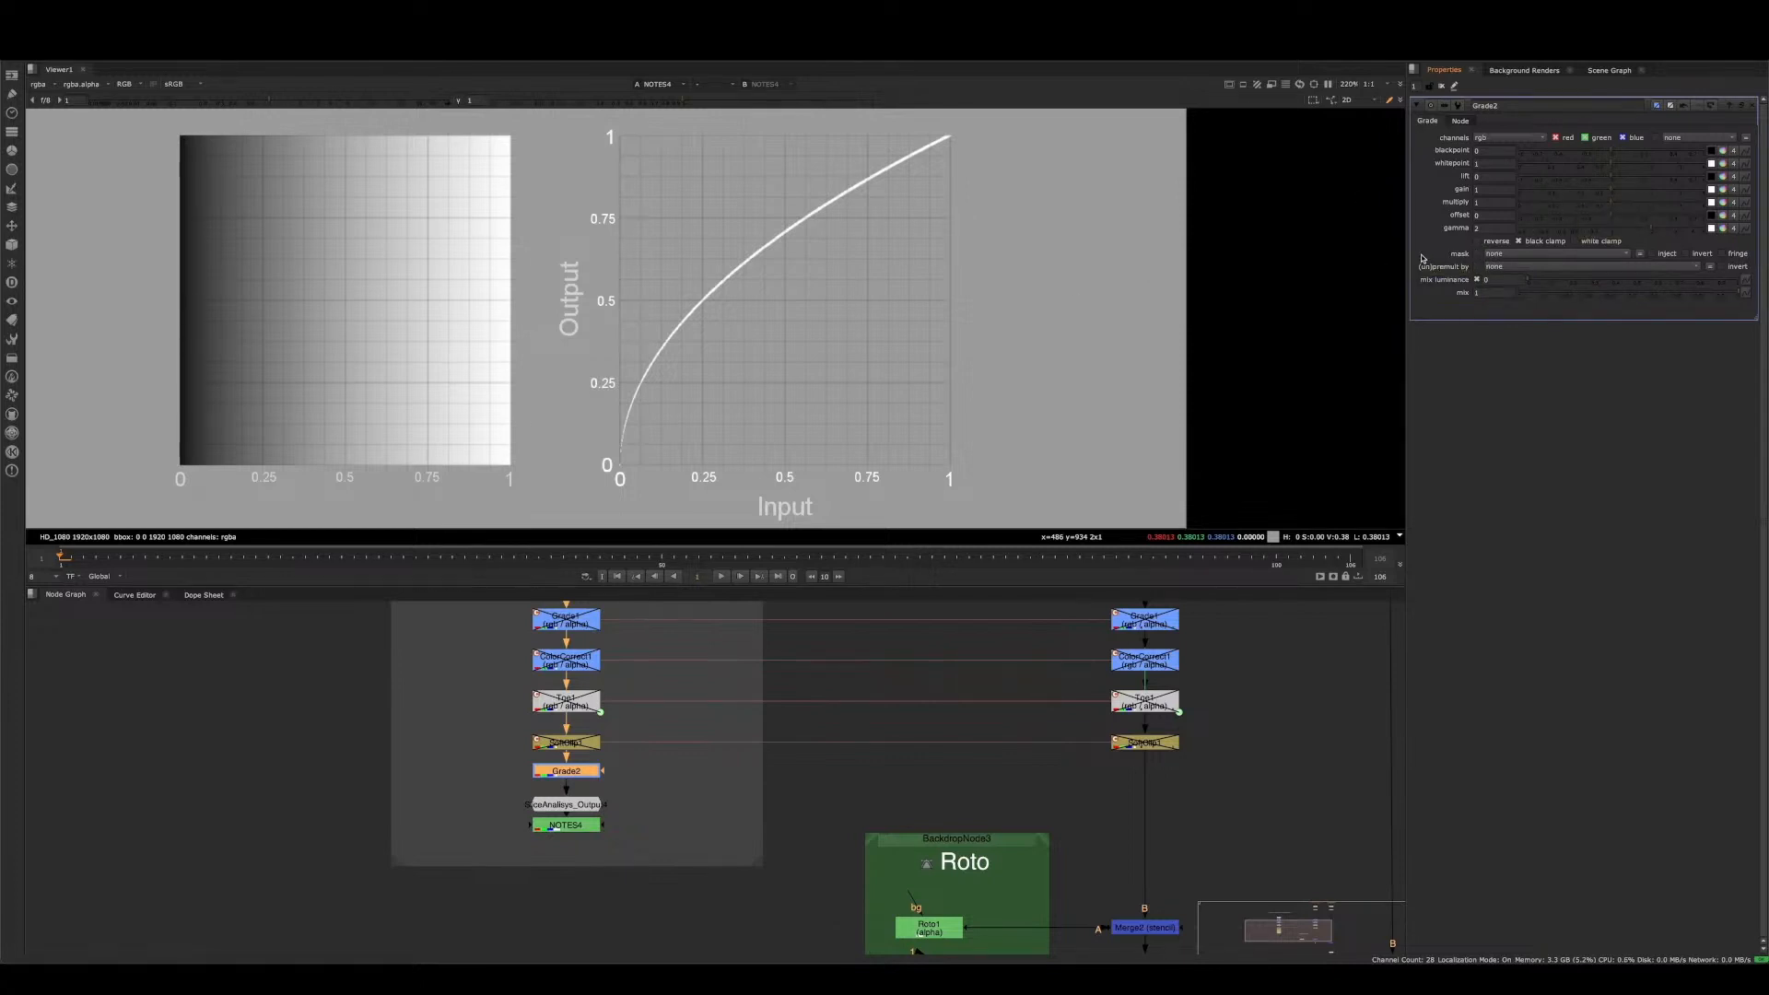
pyautogui.press('Delete')
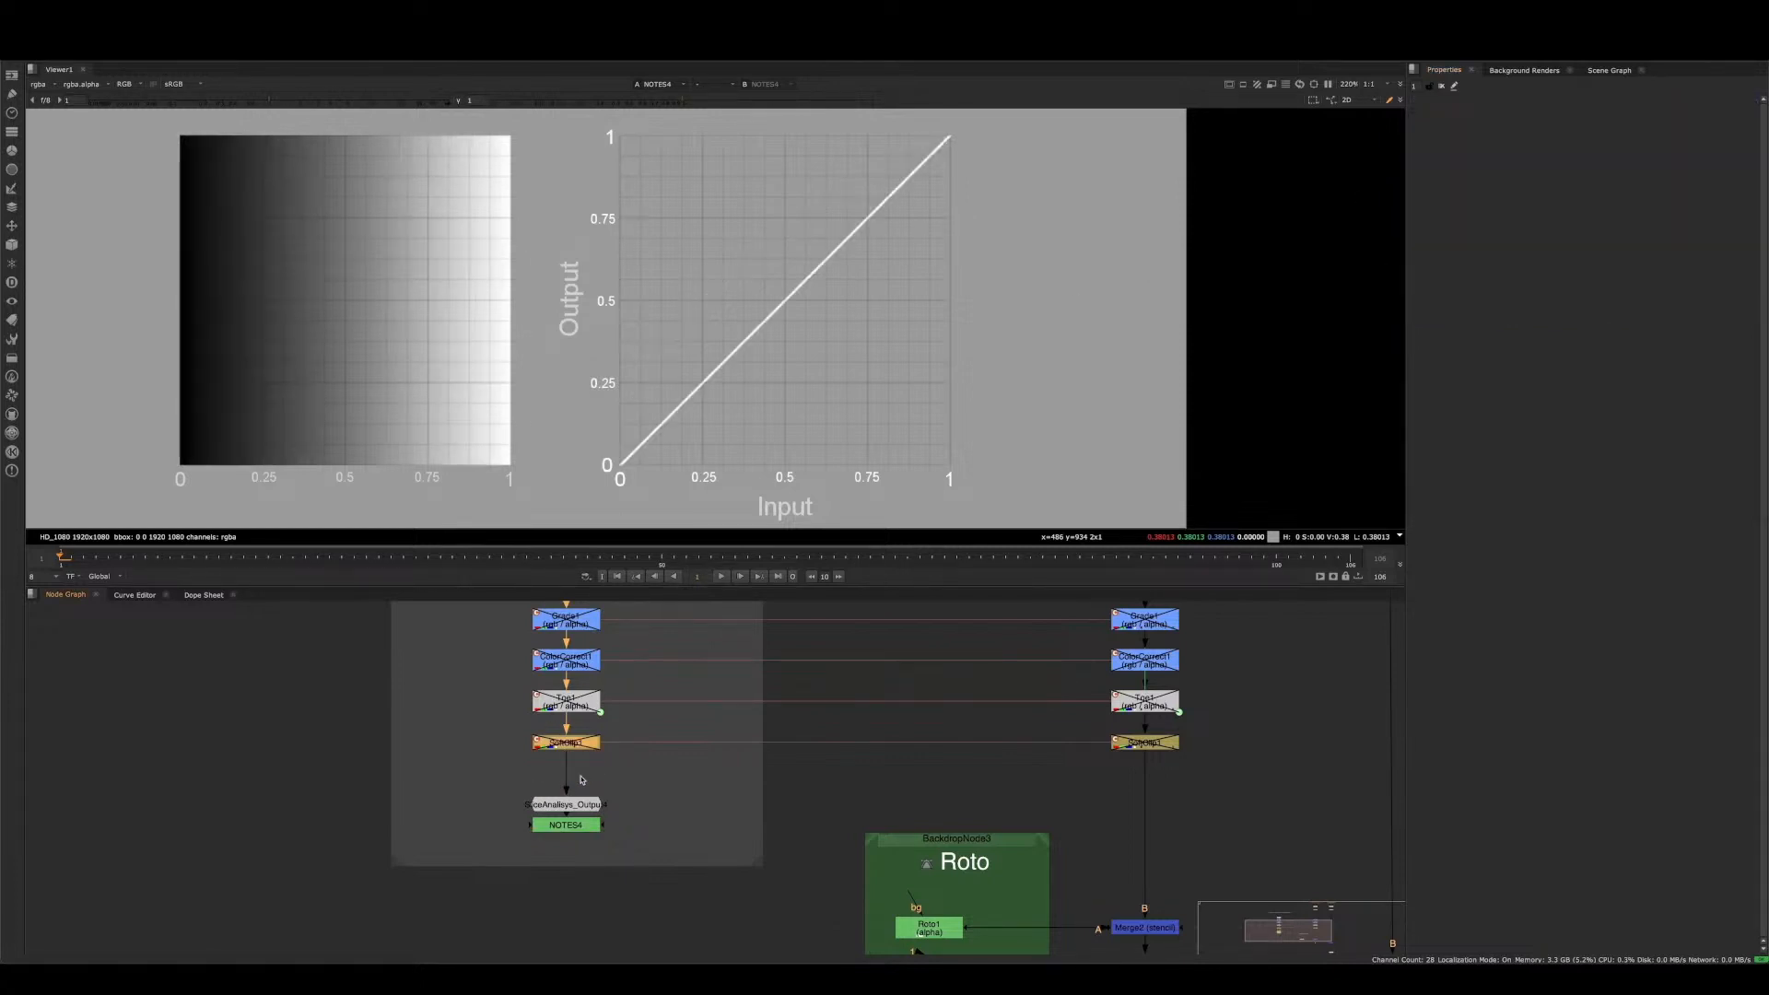
# - Re-enable Grade1, ColorCorrect1, Toe1 and SoftClip1 in the Color Transformation Analisys chain
pyautogui.scroll(-2, 886, 324)
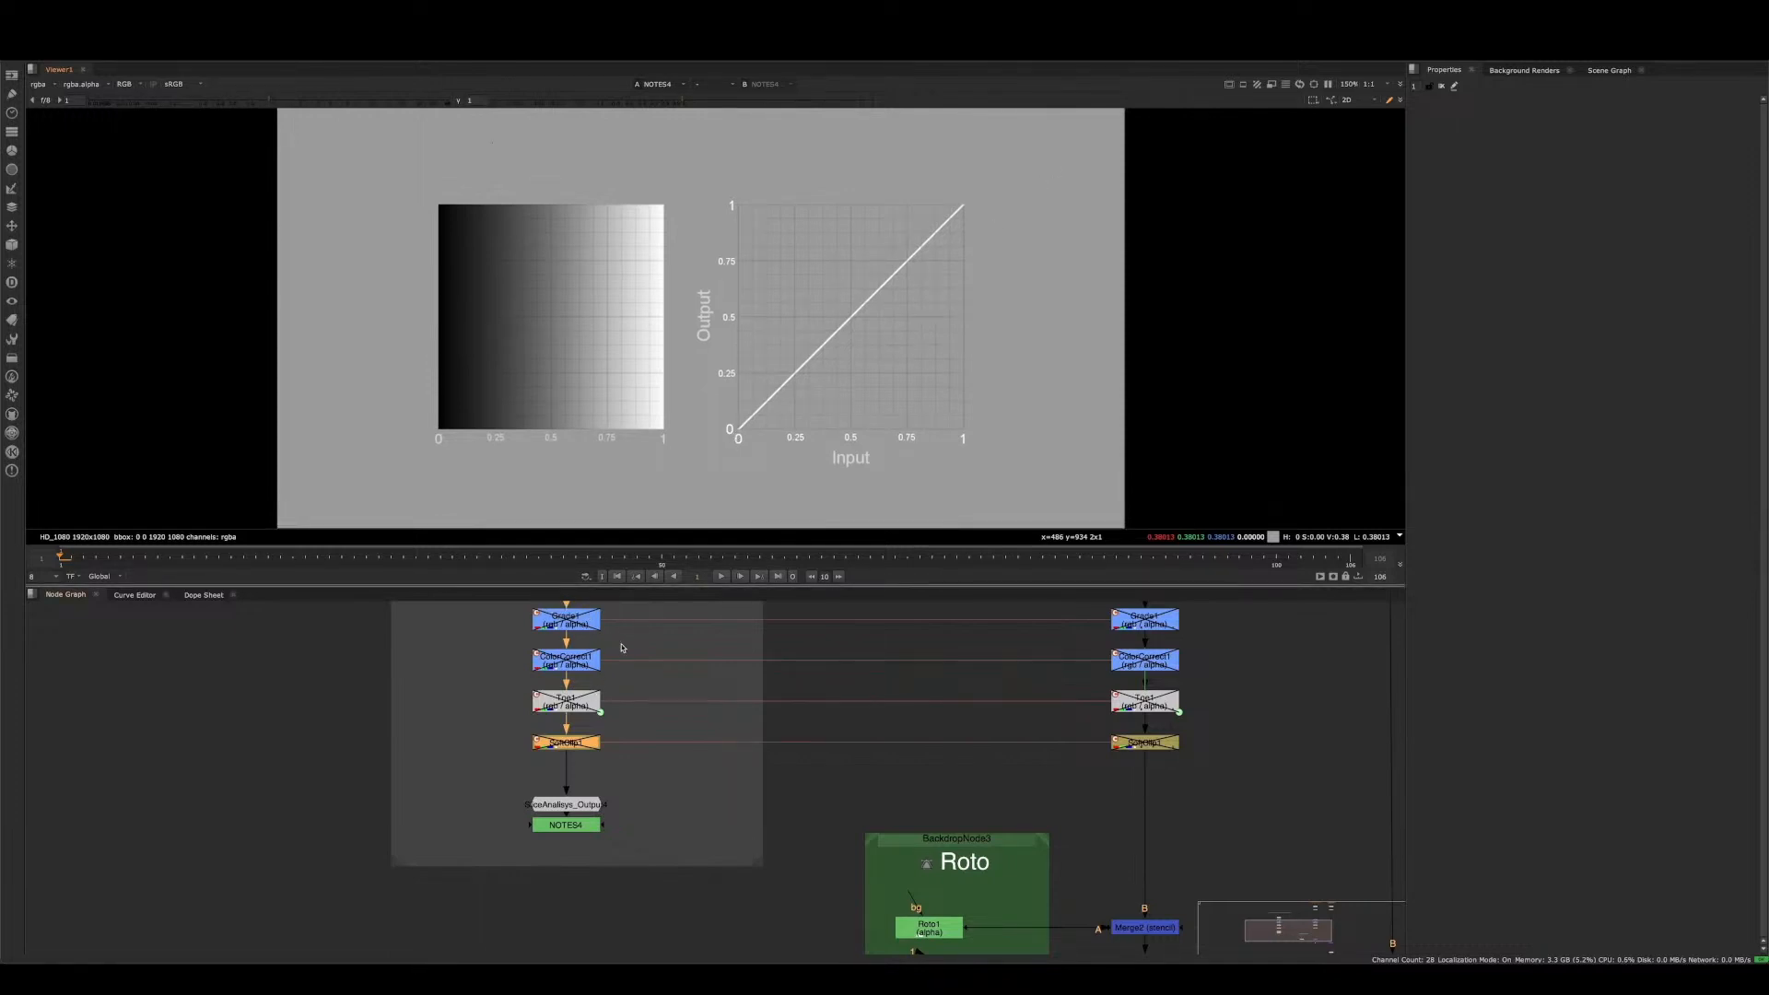
pyautogui.moveTo(622, 646); pyautogui.dragTo(619, 687, button='middle')
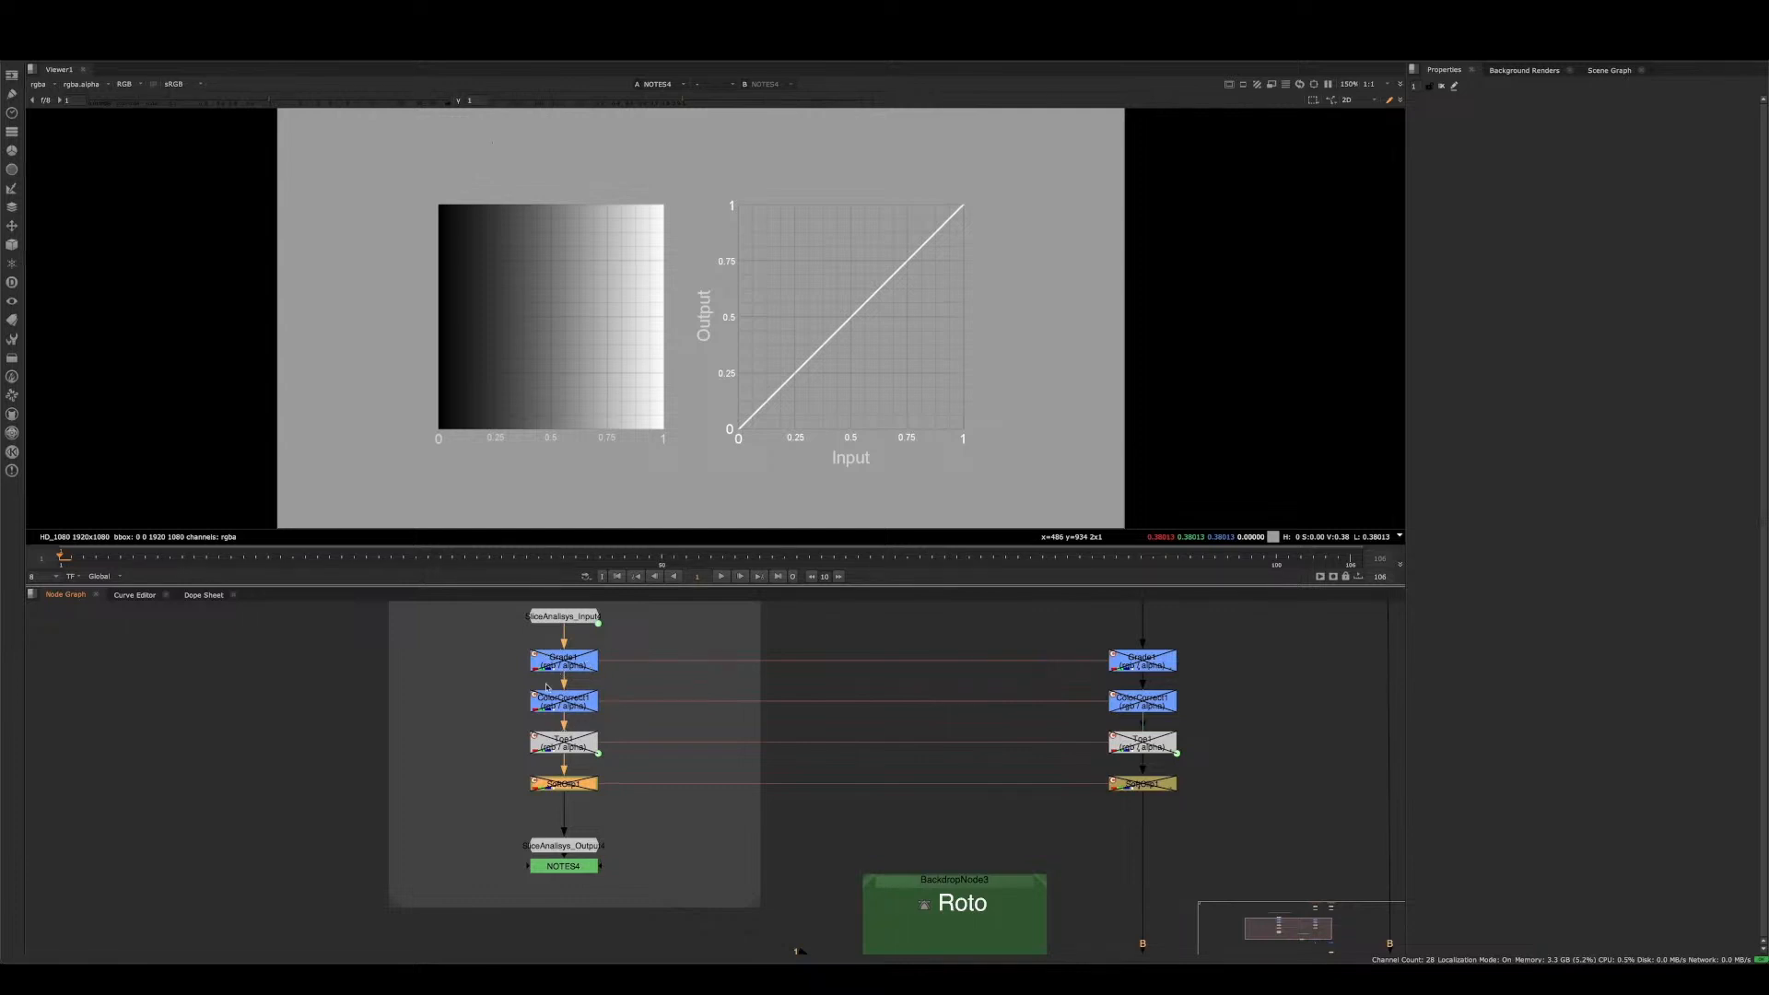
pyautogui.moveTo(506, 638); pyautogui.dragTo(634, 814)
pyautogui.press('d')
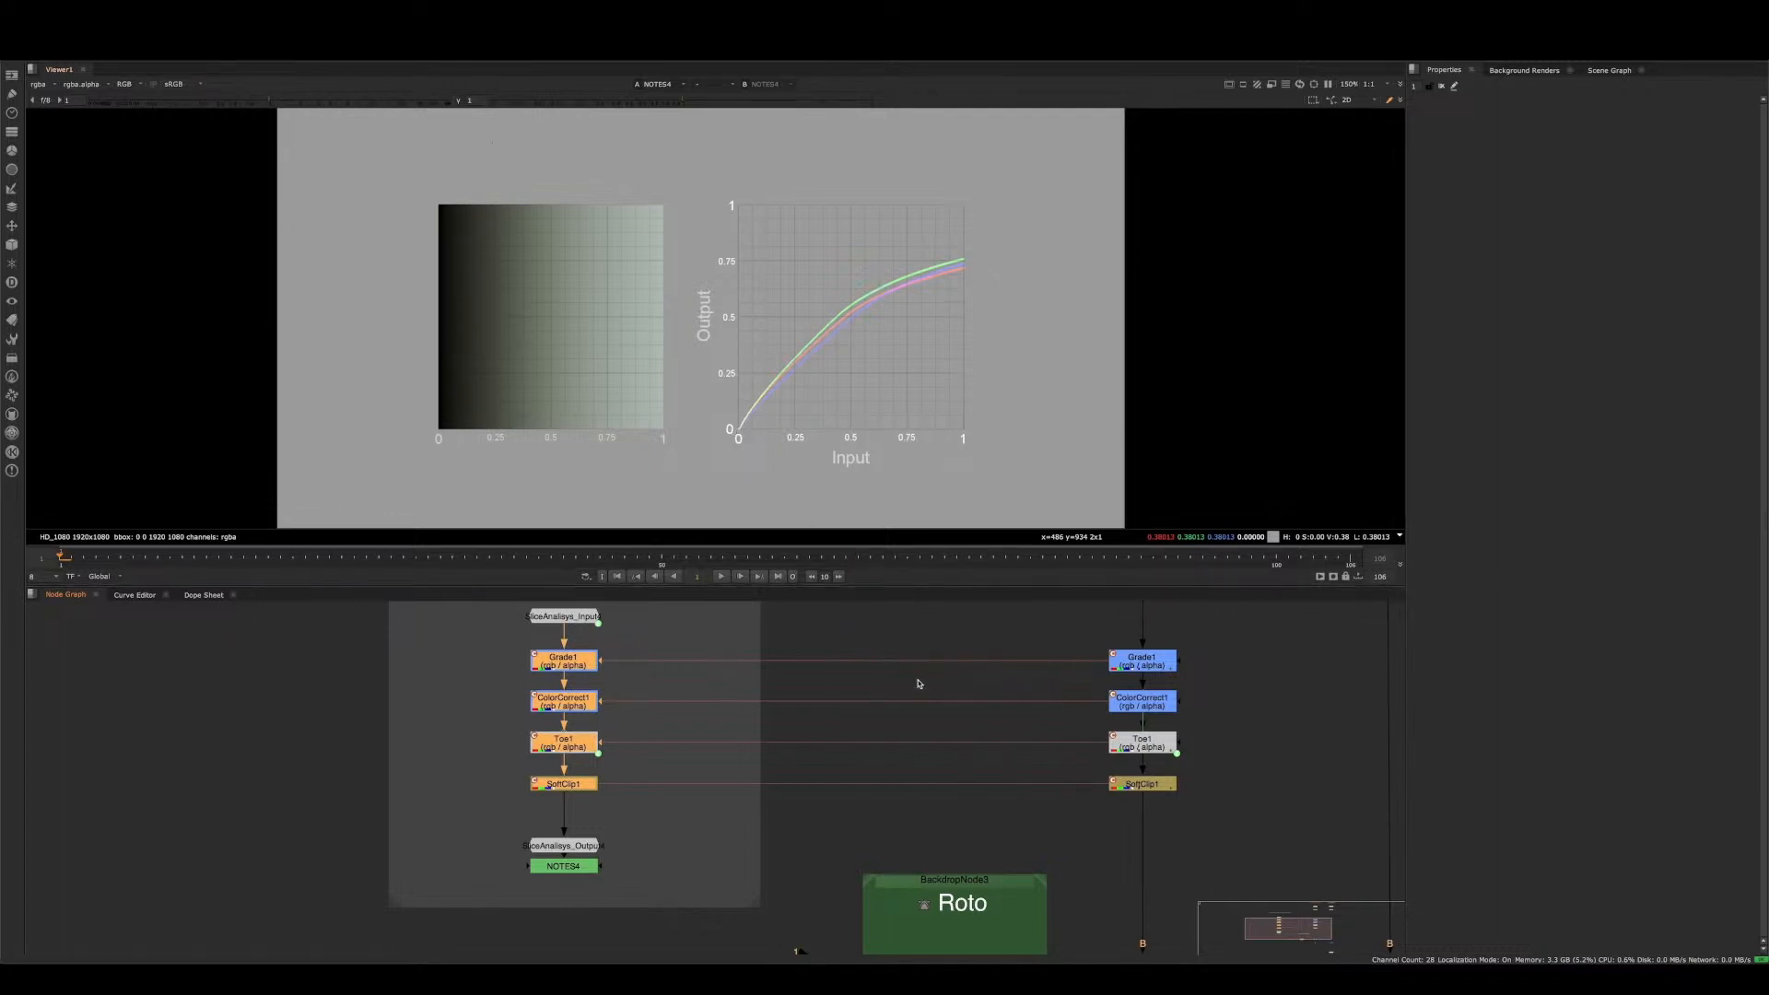
# - Display the Merge1 composite in the viewer and examine the whole frame of the man and rock creature at reduced size
pyautogui.scroll(-3, 912, 691)
pyautogui.moveTo(883, 720); pyautogui.dragTo(808, 658, button='middle')
pyautogui.click(1038, 827)
pyautogui.press('1')
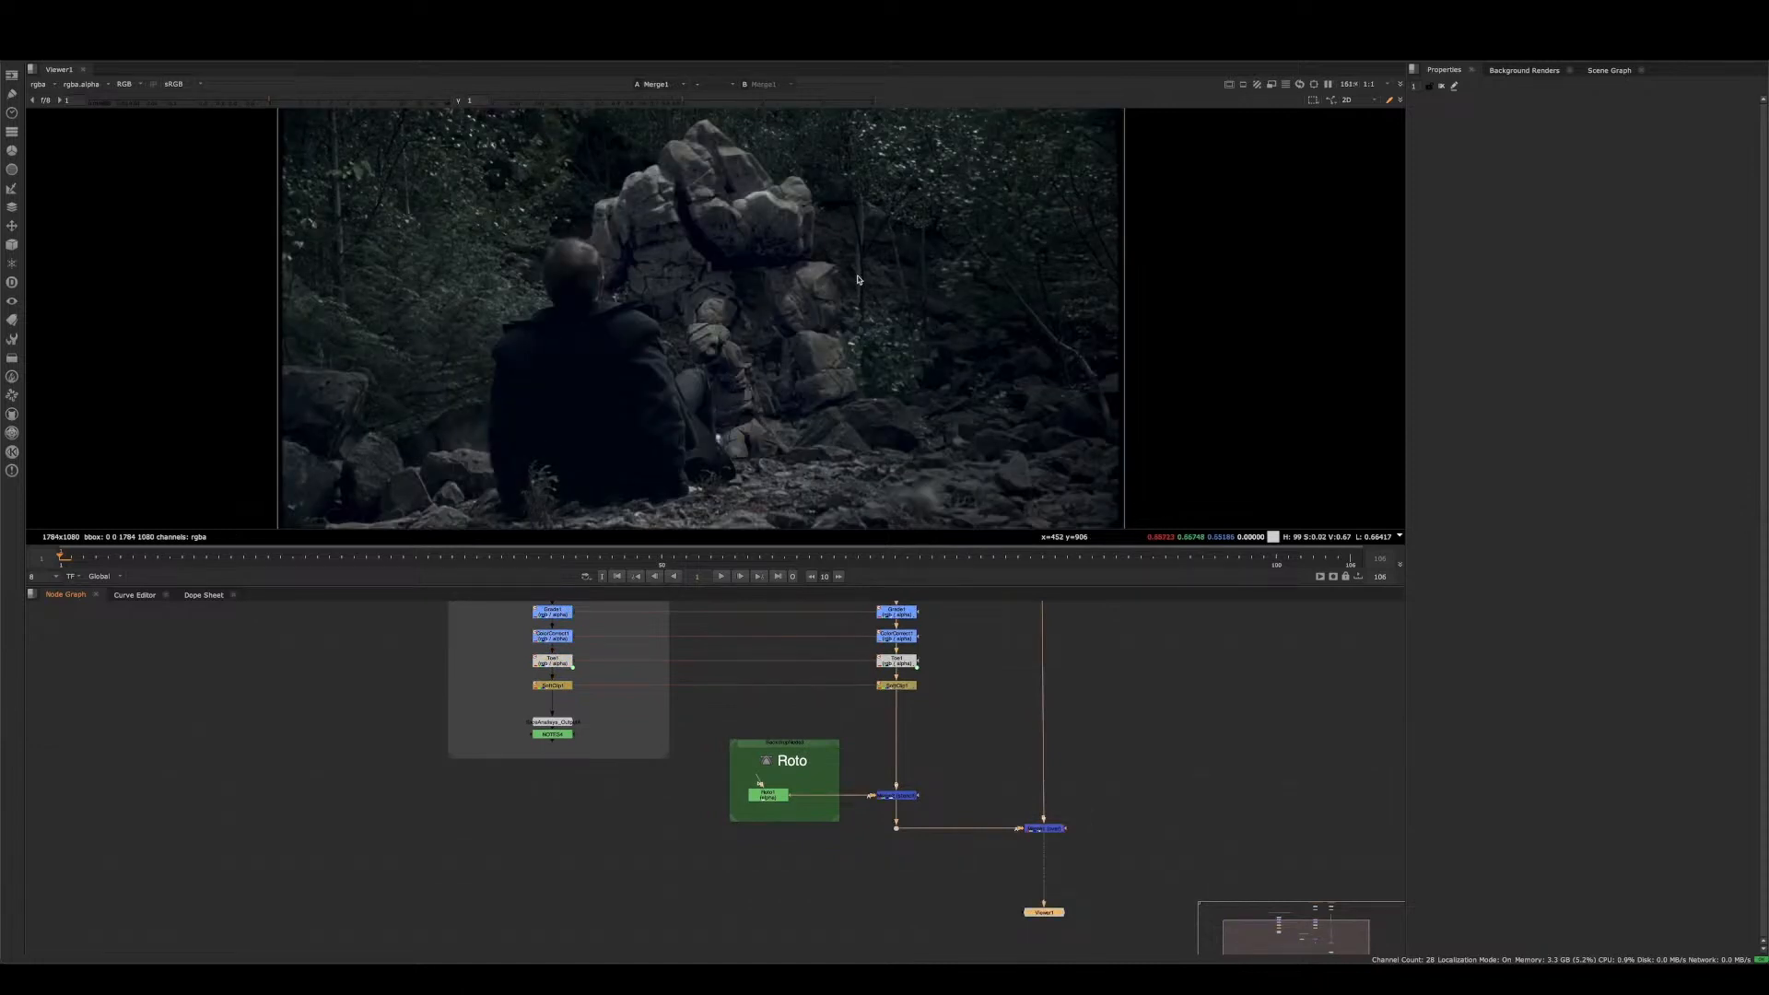
pyautogui.scroll(-4, 673, 300)
pyautogui.scroll(1, 562, 335)
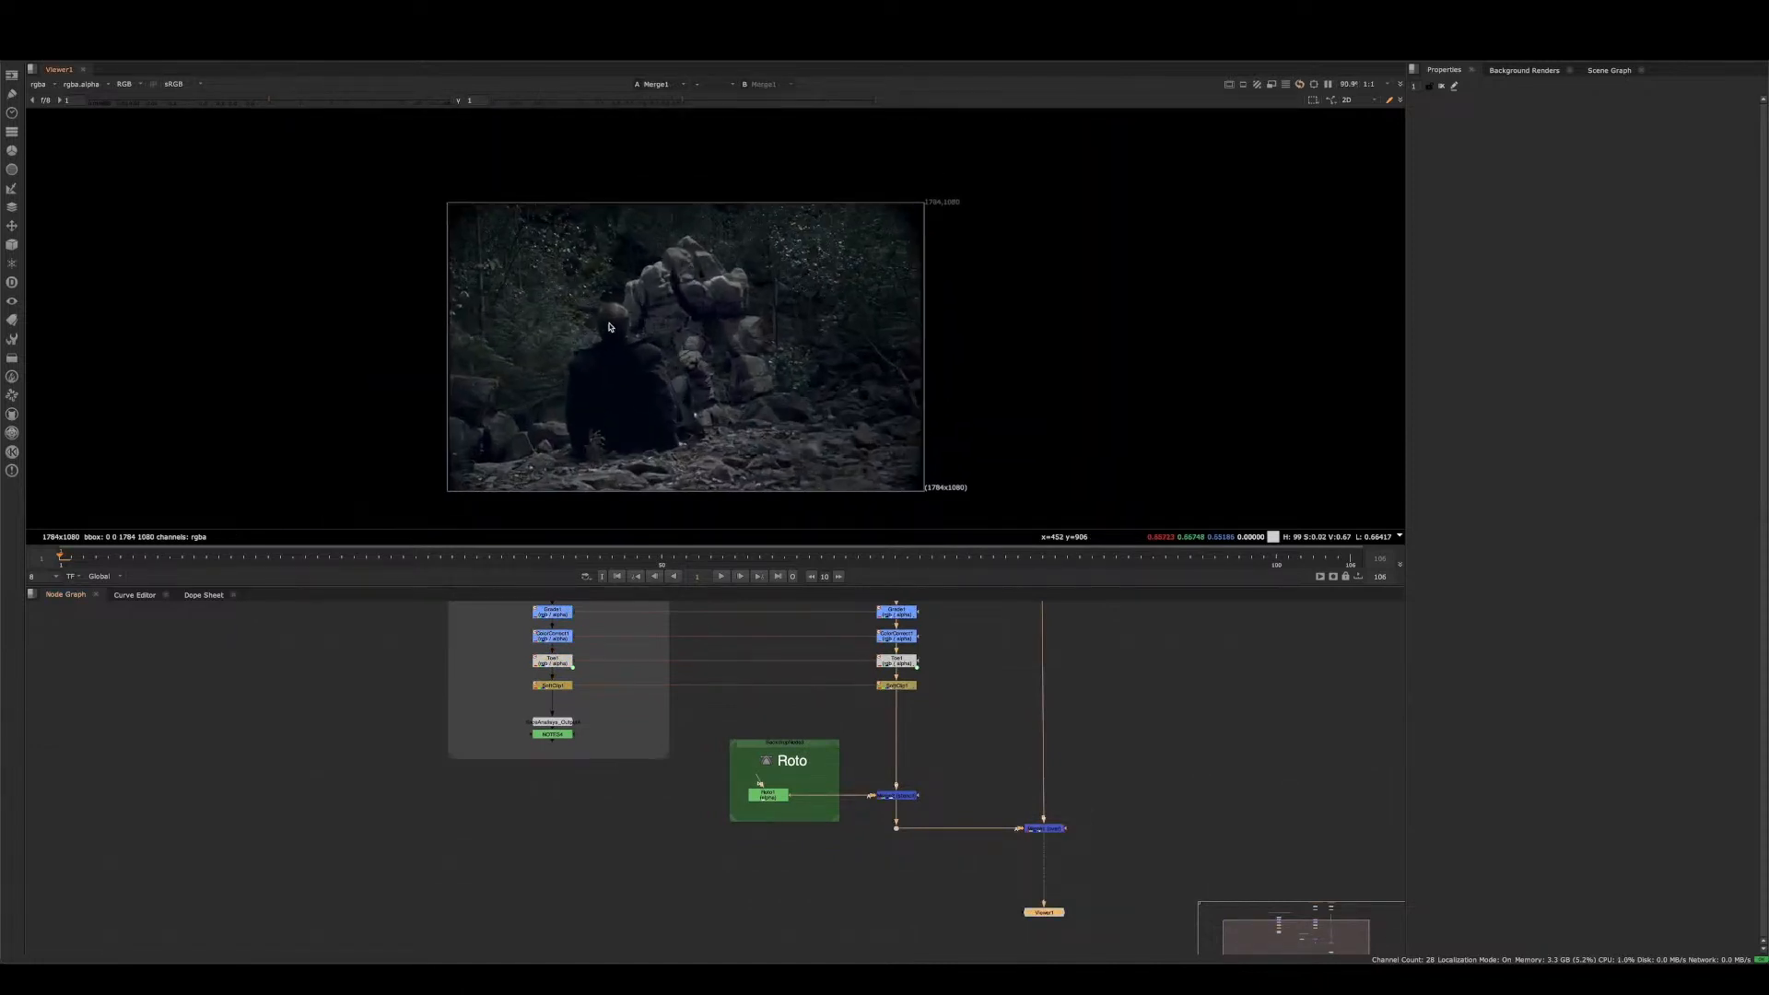